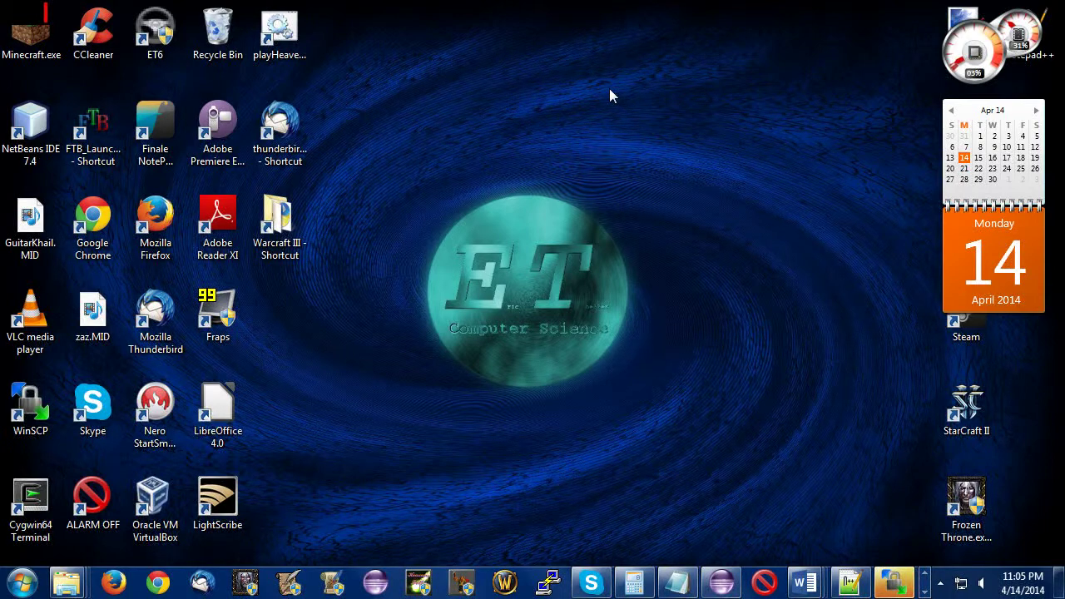
Step: Launch Firefox from the taskbar
{"action": "left_click", "coordinate": [133, 581]}
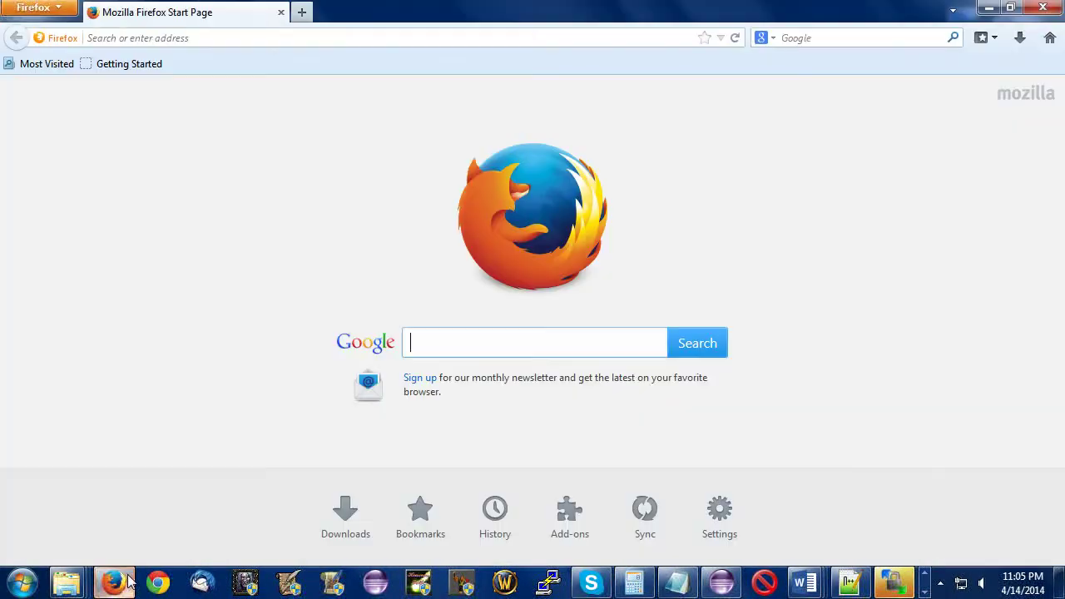
Step: Search Google for 'disarm weaponless model creator' and open the Hive Workshop Disarm thread
{"action": "type", "text": "disarm"}
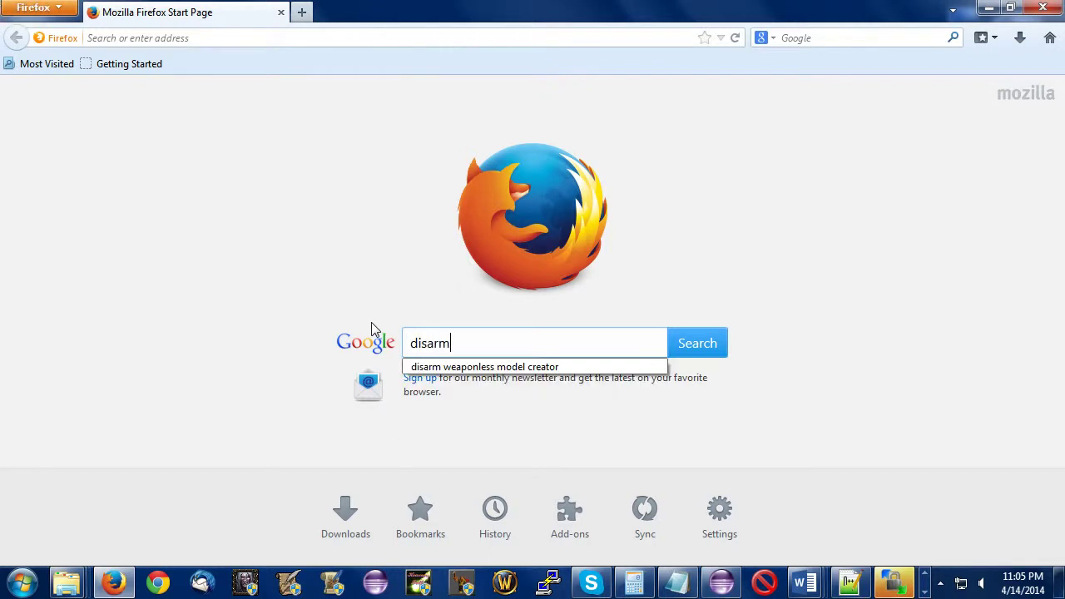
{"action": "type", "text": " weap"}
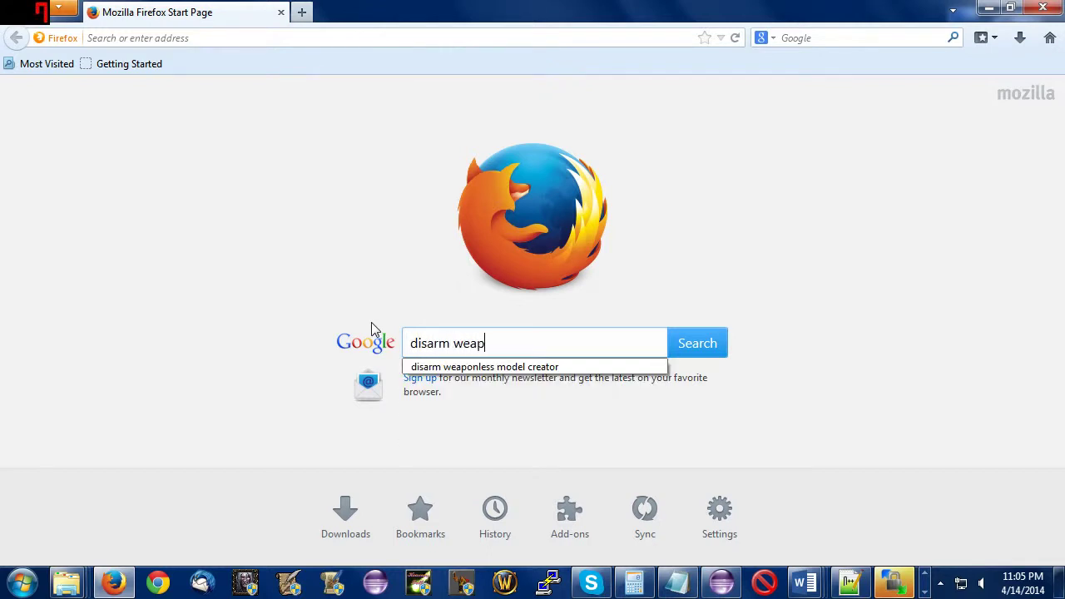
{"action": "type", "text": "onless model creator"}
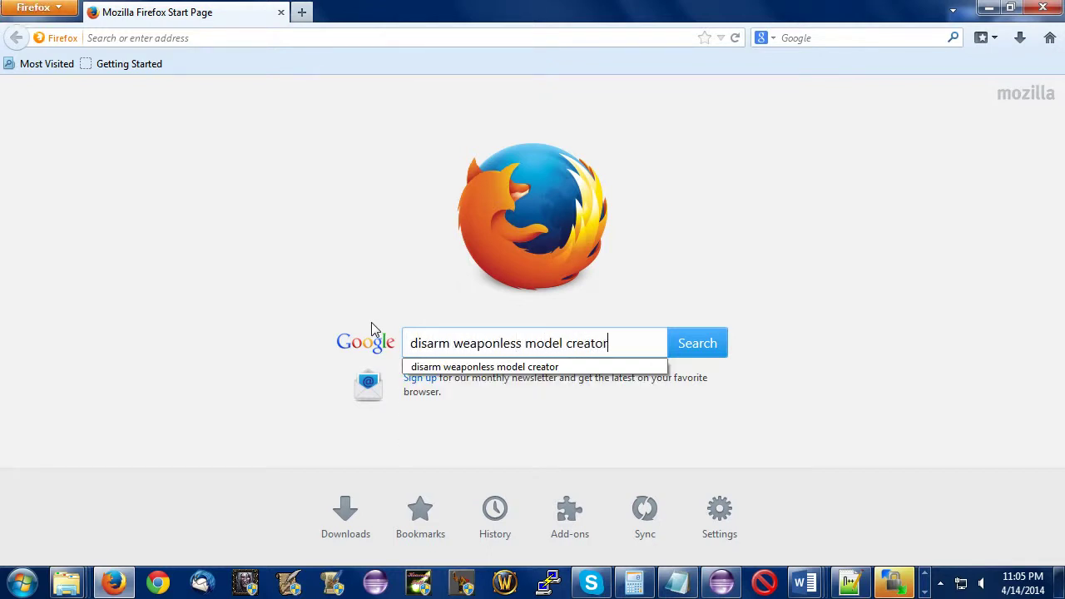
{"action": "key", "text": "Return"}
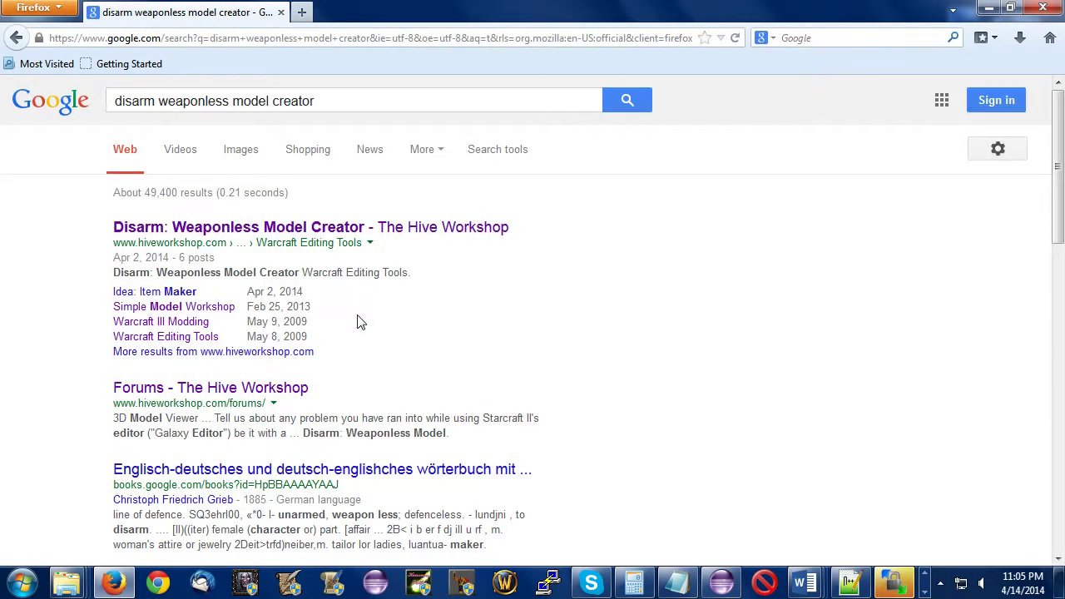
{"action": "left_click", "coordinate": [271, 227]}
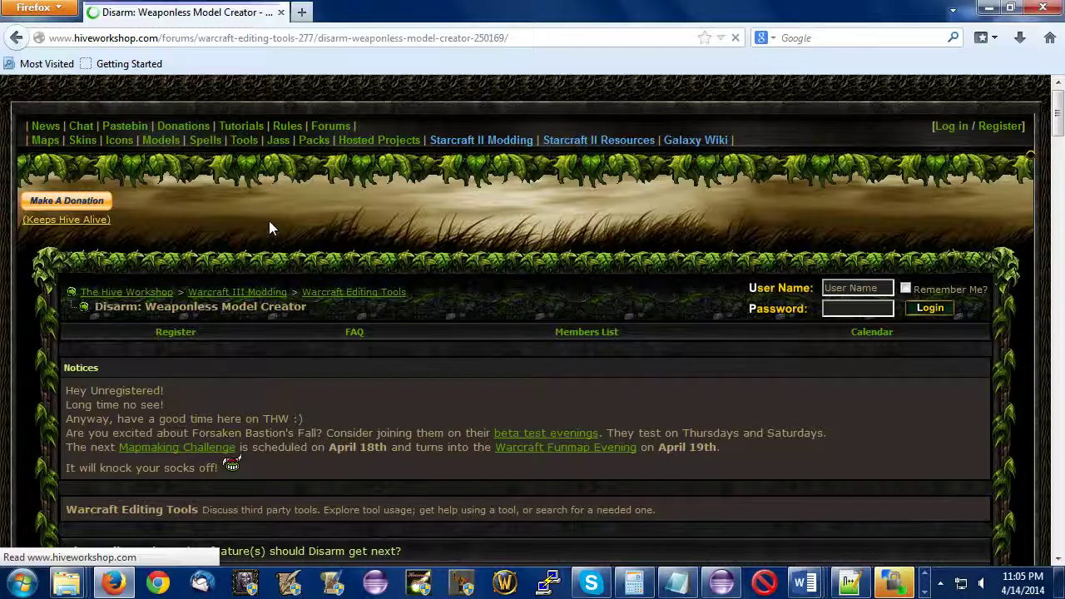
{"action": "scroll", "coordinate": [288, 247], "scroll_direction": "down", "scroll_amount": 4}
{"action": "scroll", "coordinate": [287, 239], "scroll_direction": "down", "scroll_amount": 10}
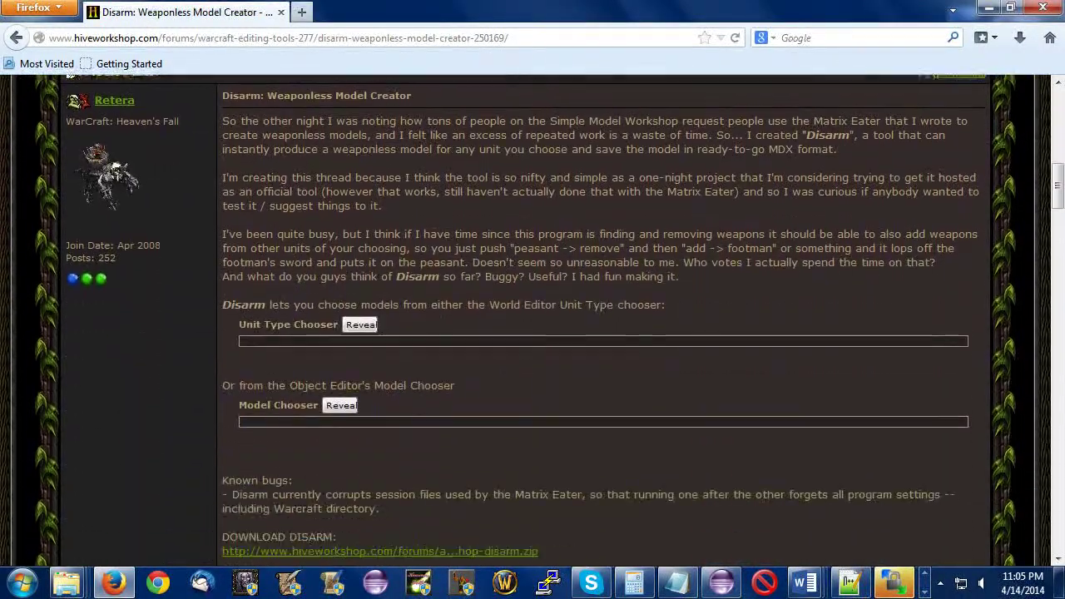
{"action": "scroll", "coordinate": [333, 291], "scroll_direction": "up", "scroll_amount": 6}
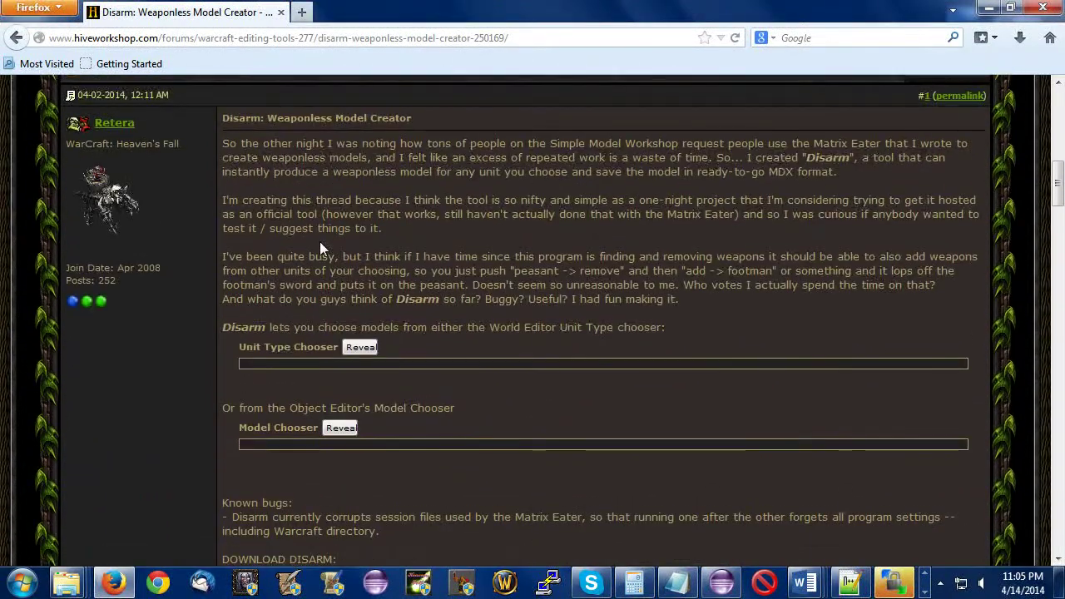
Step: Download Disarm.zip (5.1 MB) from the thread and open its entry in the downloads list
{"action": "left_click", "coordinate": [360, 348]}
{"action": "scroll", "coordinate": [359, 333], "scroll_direction": "down", "scroll_amount": 10}
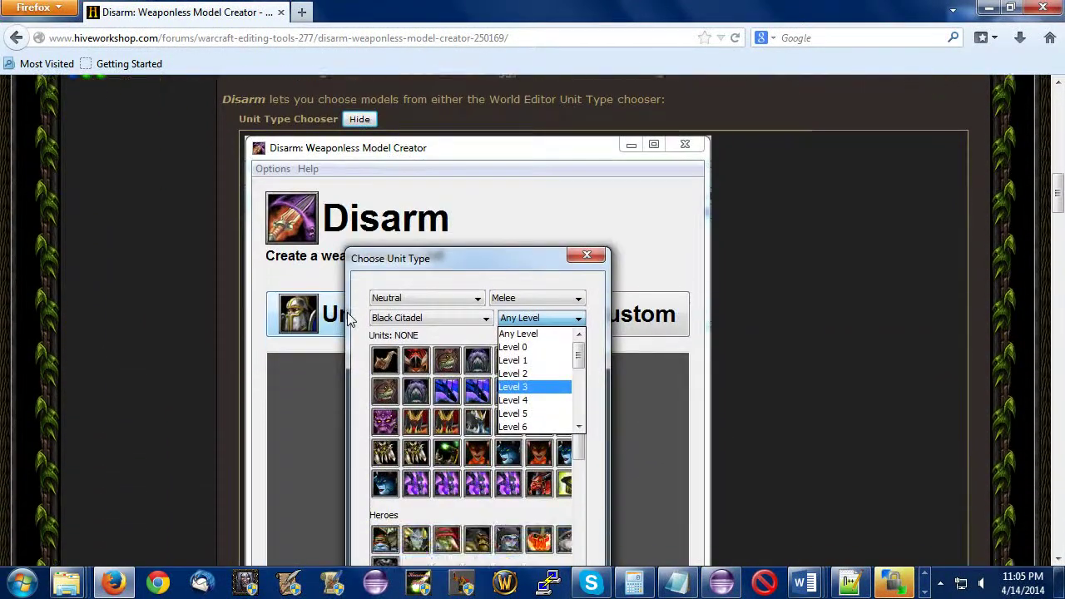
{"action": "scroll", "coordinate": [361, 324], "scroll_direction": "down", "scroll_amount": 4}
{"action": "scroll", "coordinate": [358, 267], "scroll_direction": "up", "scroll_amount": 3}
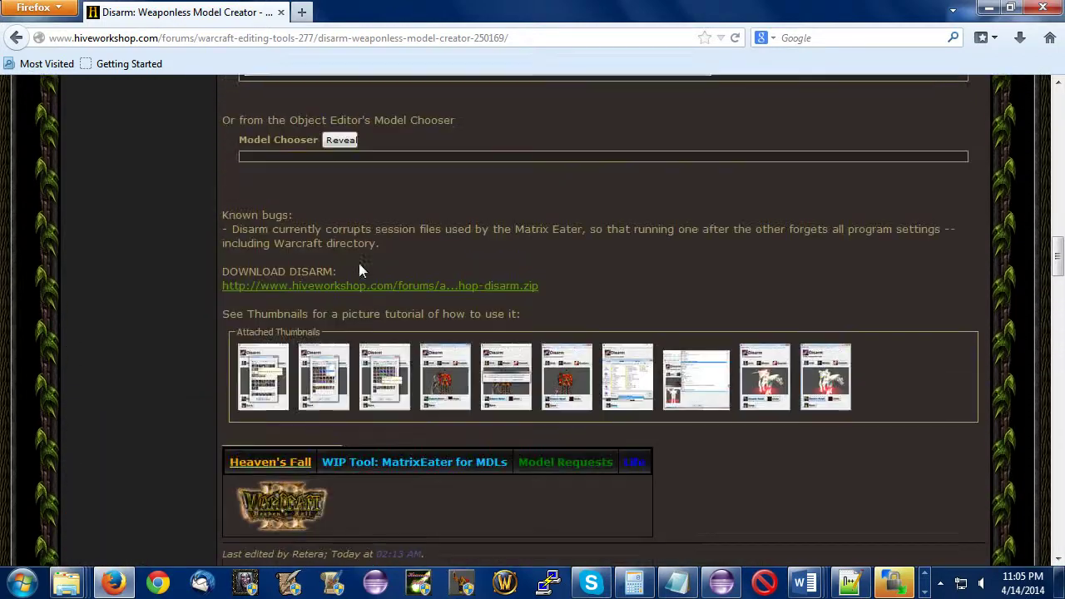
{"action": "left_click", "coordinate": [377, 331]}
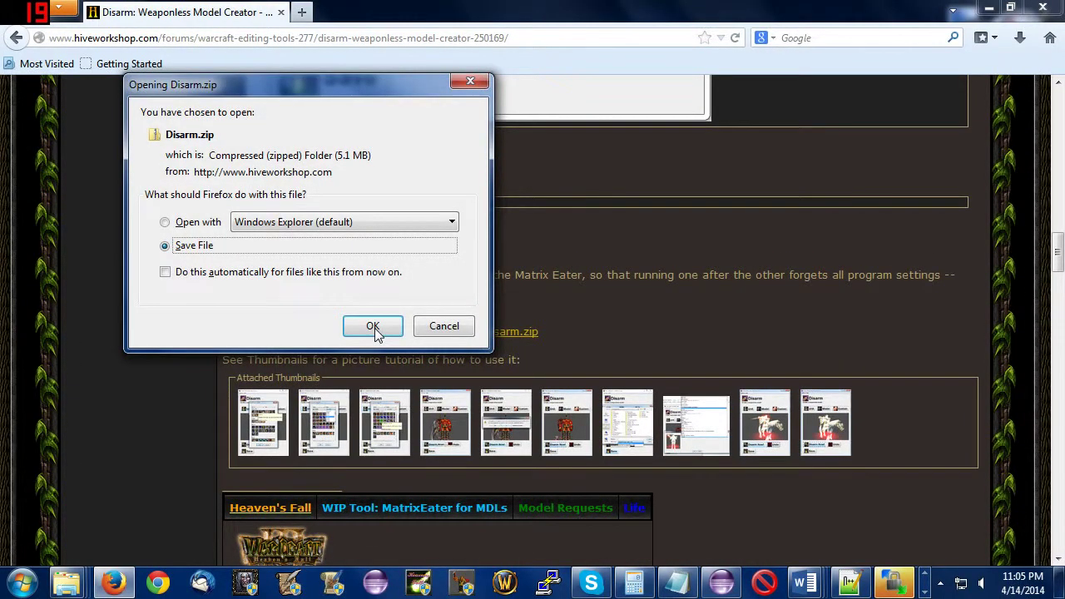
{"action": "left_click", "coordinate": [373, 326]}
{"action": "left_click", "coordinate": [1019, 37]}
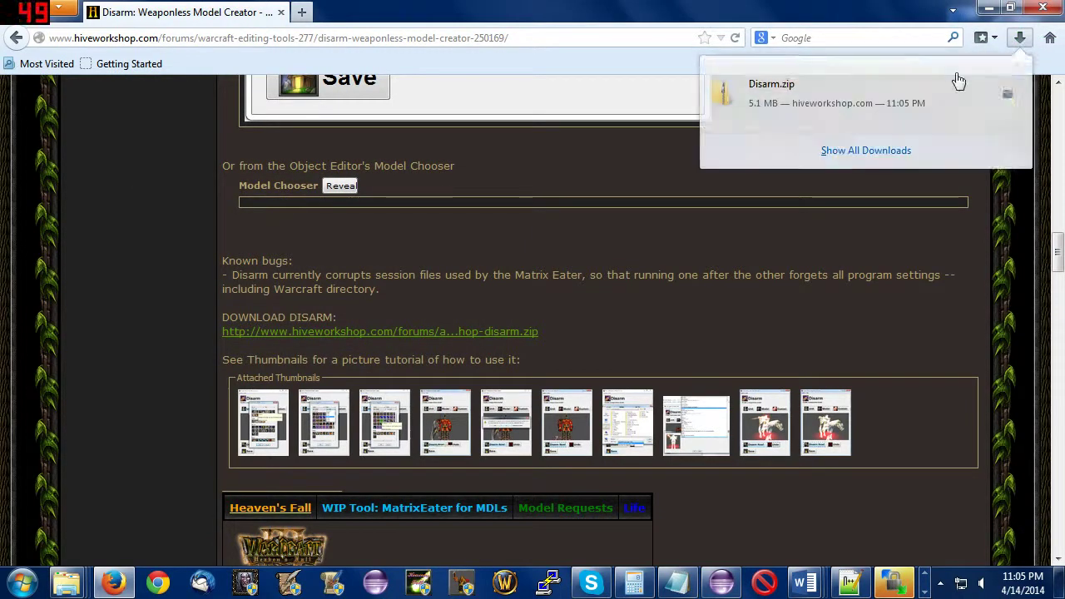
{"action": "right_click", "coordinate": [827, 94]}
Step: Paste Disarm.zip into the Documents\Warcraft\Software folder
{"action": "left_click", "coordinate": [906, 122]}
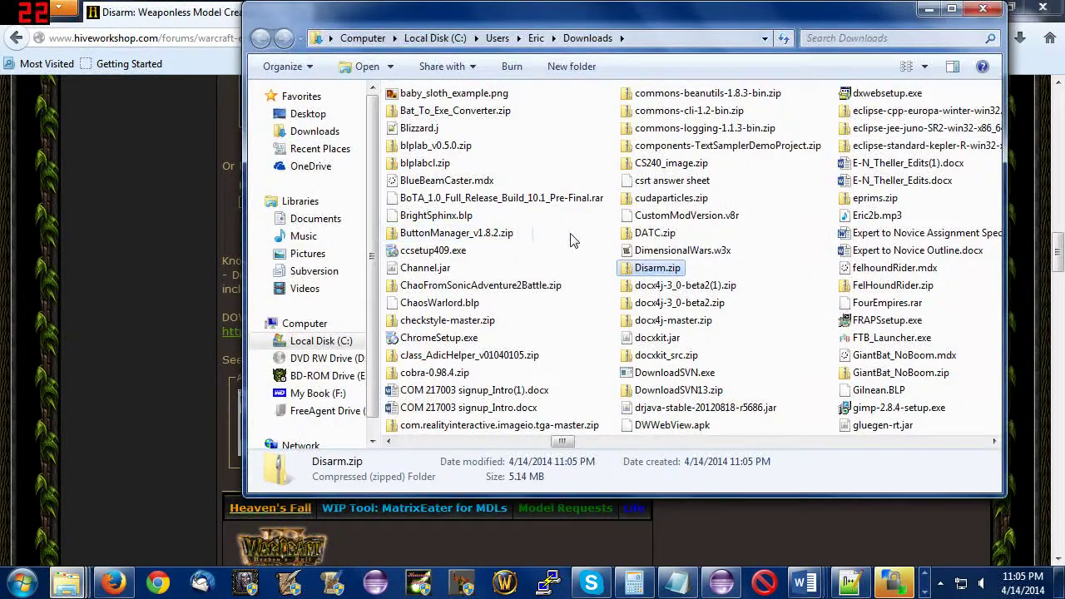
{"action": "left_click", "coordinate": [315, 218]}
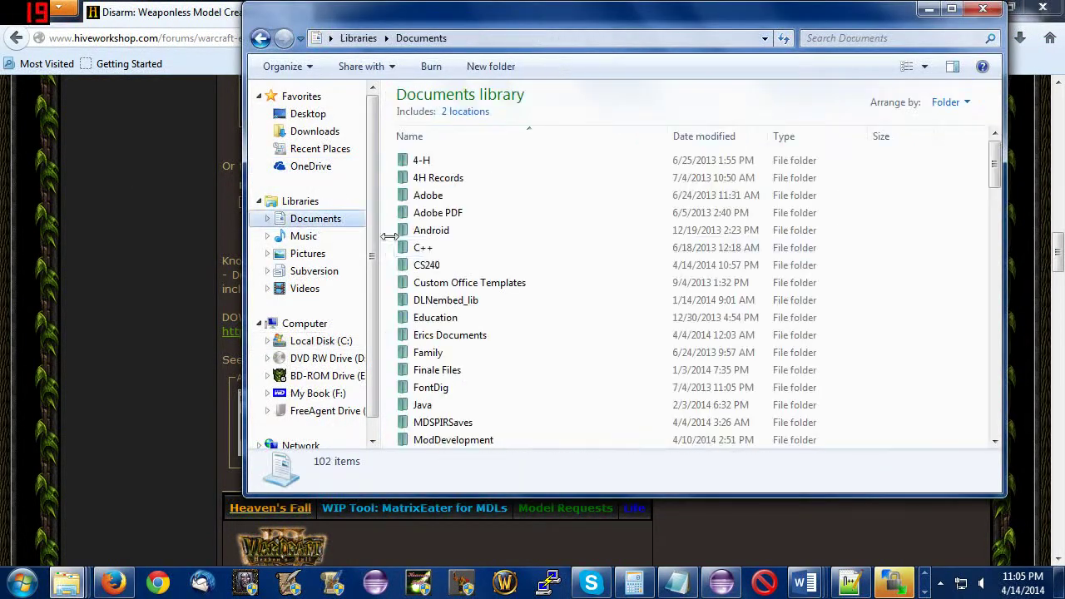
{"action": "left_click", "coordinate": [433, 246]}
{"action": "scroll", "coordinate": [438, 258], "scroll_direction": "down", "scroll_amount": 2}
{"action": "scroll", "coordinate": [449, 275], "scroll_direction": "down", "scroll_amount": 7}
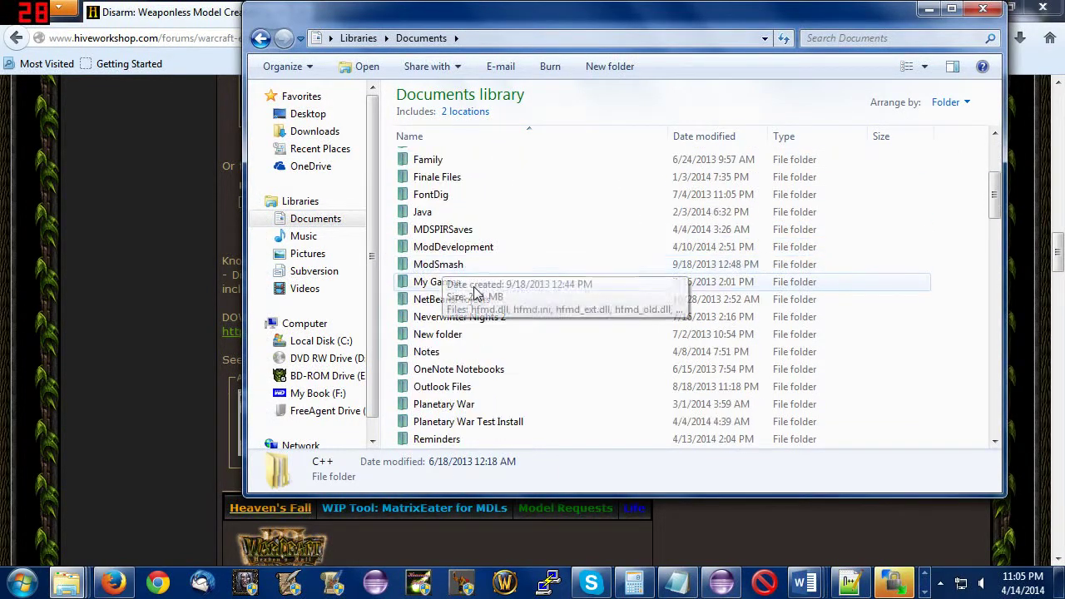
{"action": "double_click", "coordinate": [466, 311]}
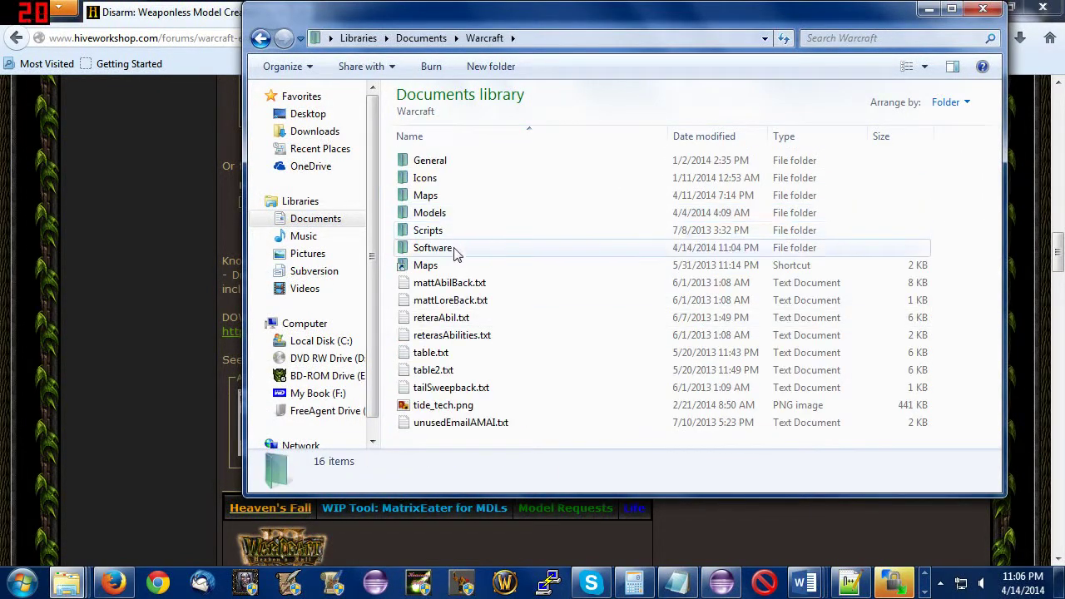
{"action": "double_click", "coordinate": [446, 248]}
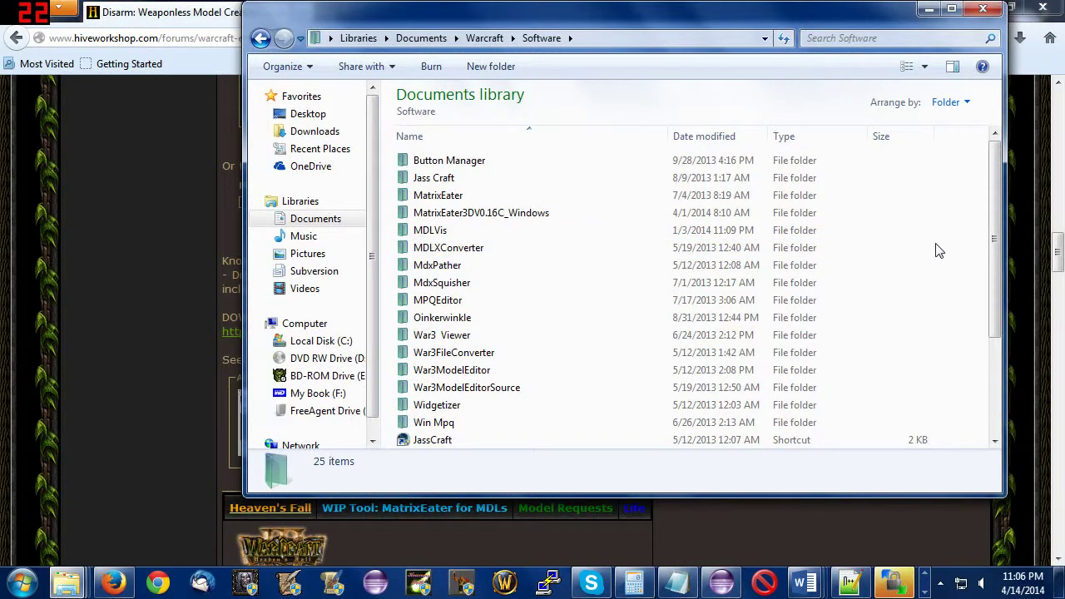
{"action": "key", "text": "ctrl+v"}
Step: Extract Disarm.zip in place with 7-Zip's Extract Here
{"action": "scroll", "coordinate": [525, 373], "scroll_direction": "down", "scroll_amount": 1}
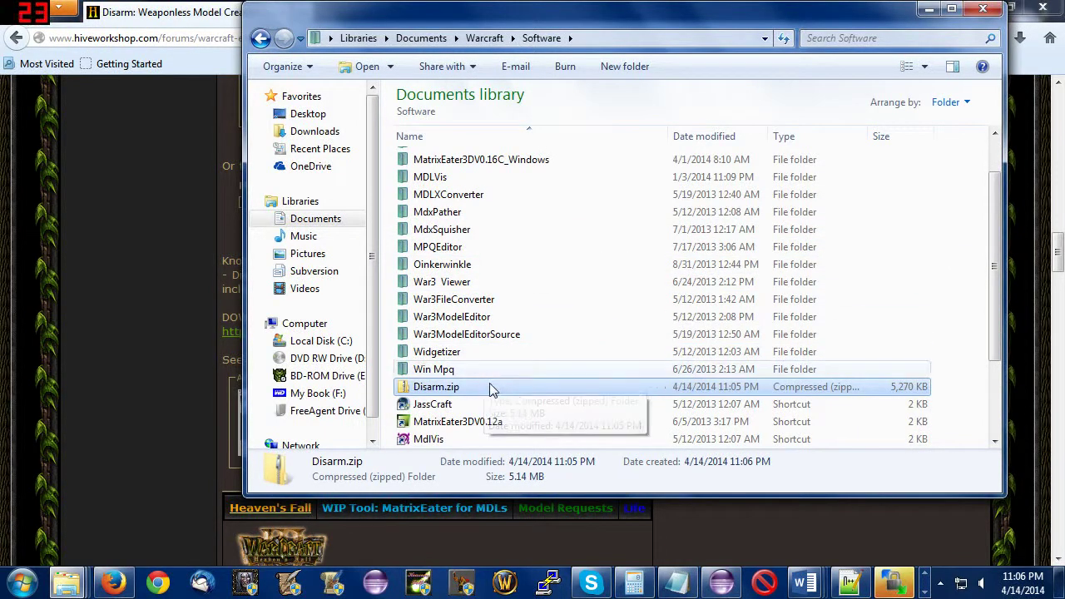
{"action": "right_click", "coordinate": [490, 388]}
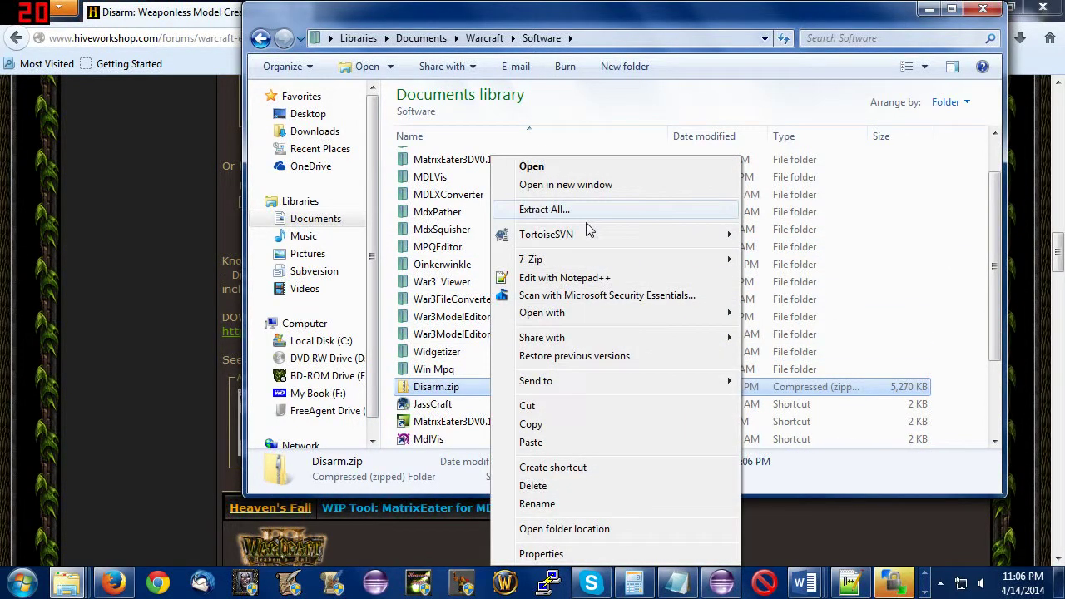
{"action": "mouse_move", "coordinate": [599, 260]}
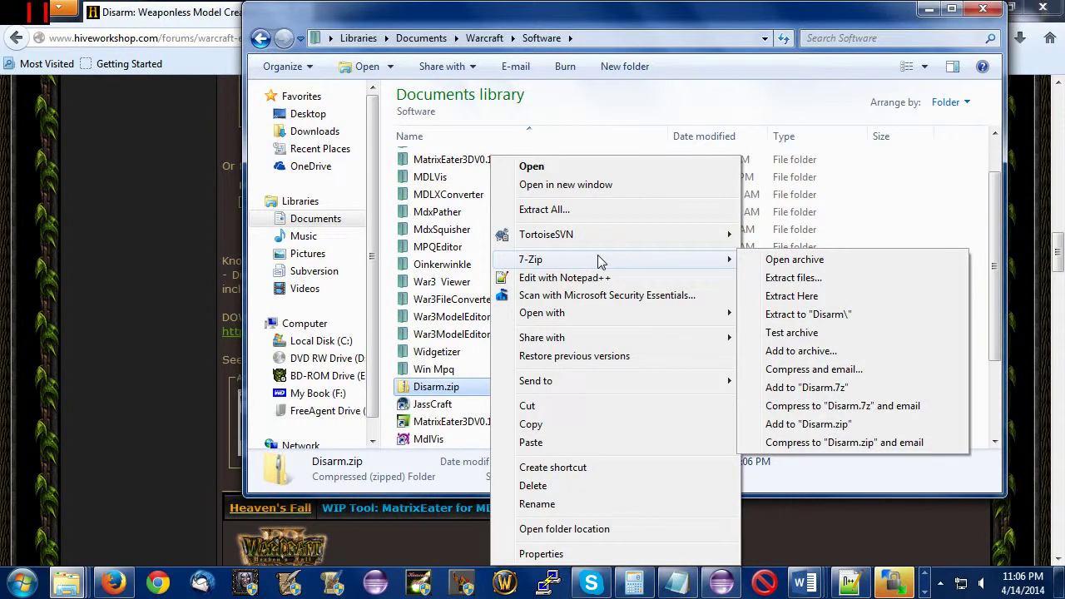
{"action": "left_click", "coordinate": [830, 301]}
{"action": "scroll", "coordinate": [804, 298], "scroll_direction": "down", "scroll_amount": 1}
{"action": "scroll", "coordinate": [444, 214], "scroll_direction": "up", "scroll_amount": 2}
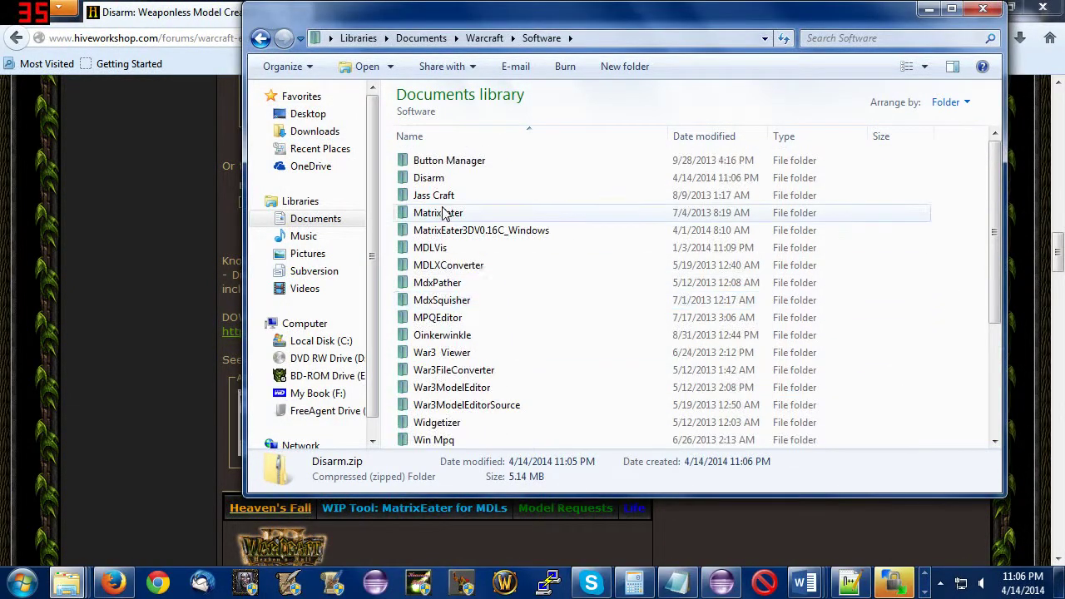
Step: Open the extracted Disarm folder and select Disarm.exe
{"action": "double_click", "coordinate": [429, 178]}
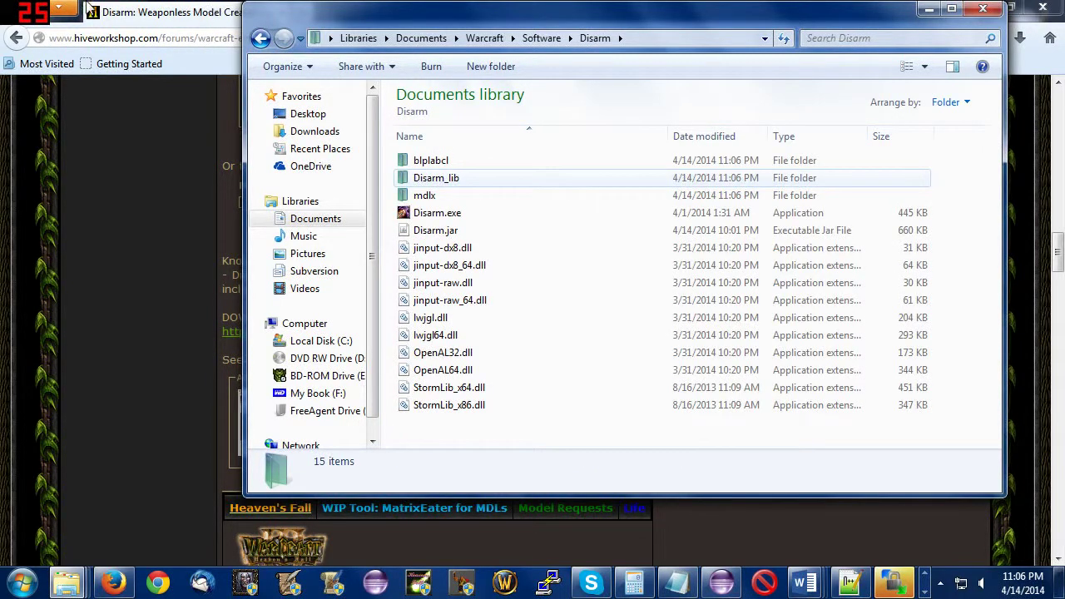
{"action": "left_click", "coordinate": [461, 218]}
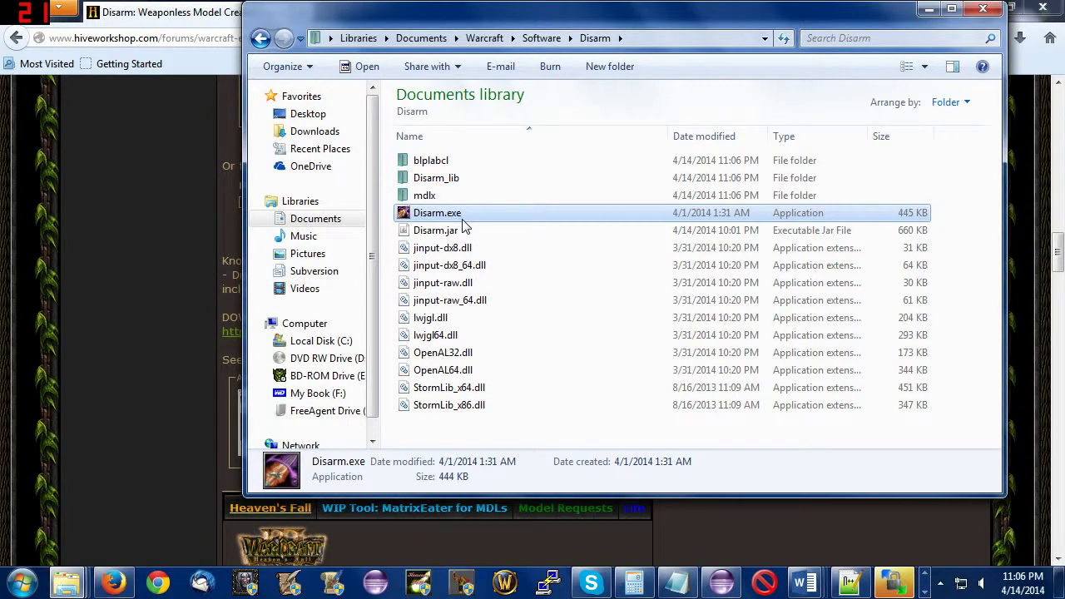
{"action": "right_click", "coordinate": [464, 225]}
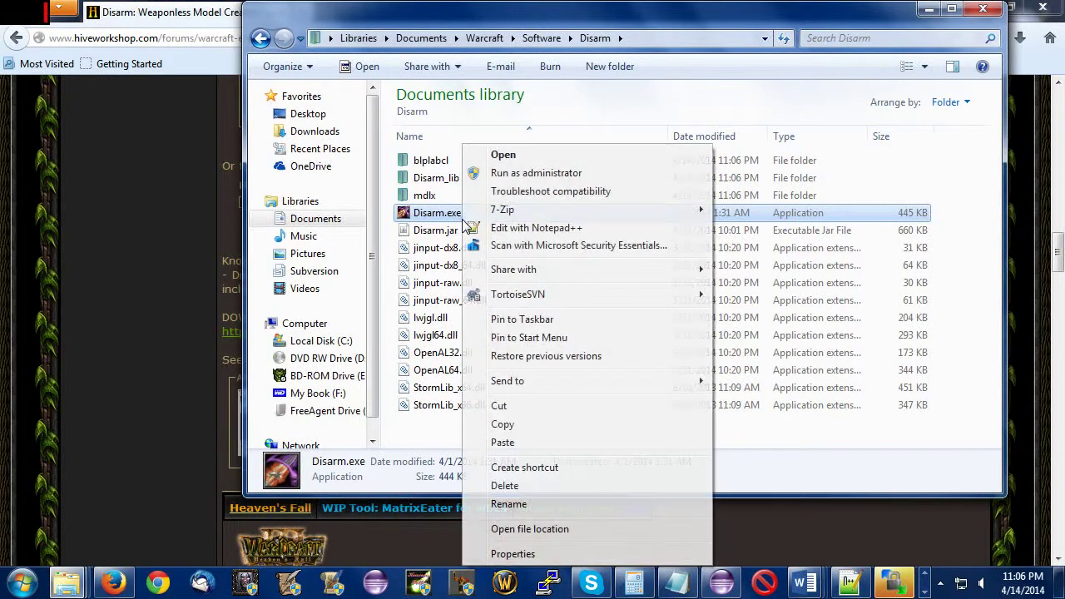
Step: Enable 'Run this program as an administrator' for Disarm.exe, apply it, and launch Disarm
{"action": "left_click", "coordinate": [547, 557]}
{"action": "left_click", "coordinate": [542, 174]}
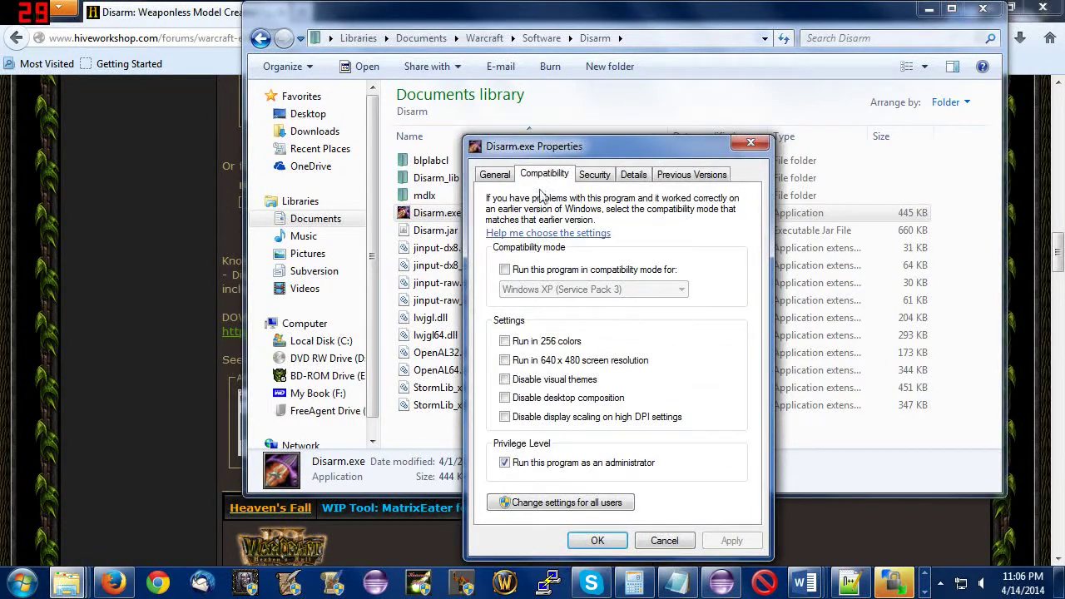
{"action": "left_click", "coordinate": [539, 469]}
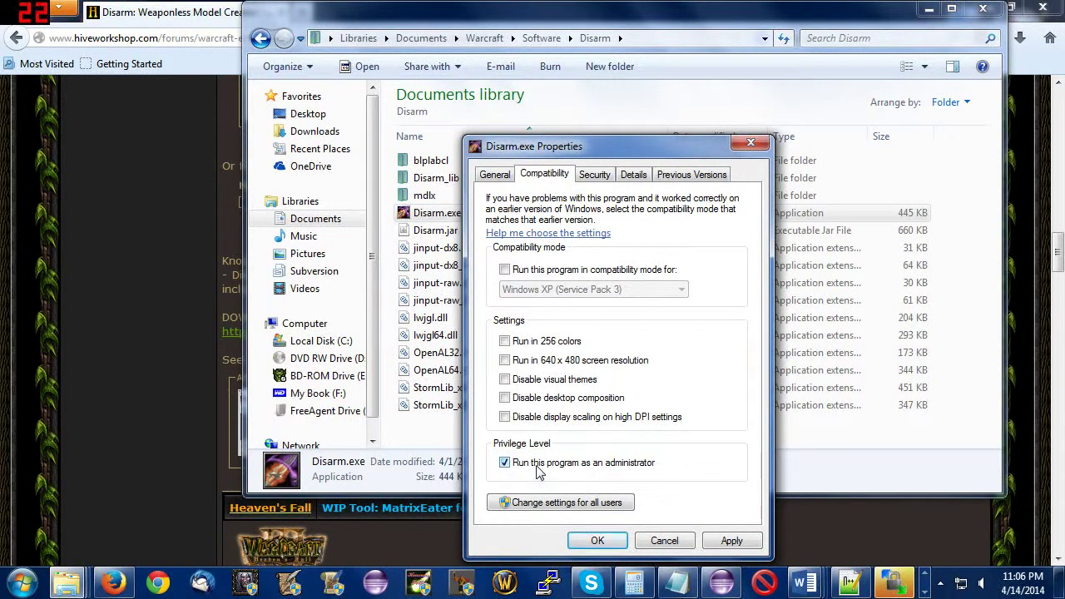
{"action": "left_click", "coordinate": [560, 463]}
{"action": "left_click", "coordinate": [560, 463]}
{"action": "left_click", "coordinate": [749, 545]}
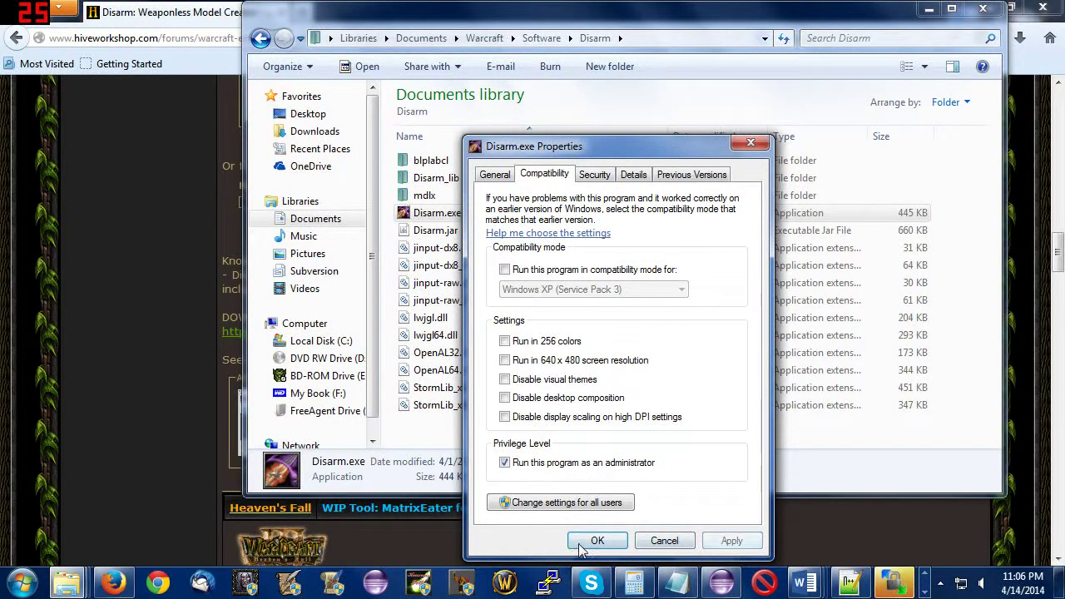
{"action": "left_click", "coordinate": [592, 544]}
{"action": "right_click", "coordinate": [425, 218]}
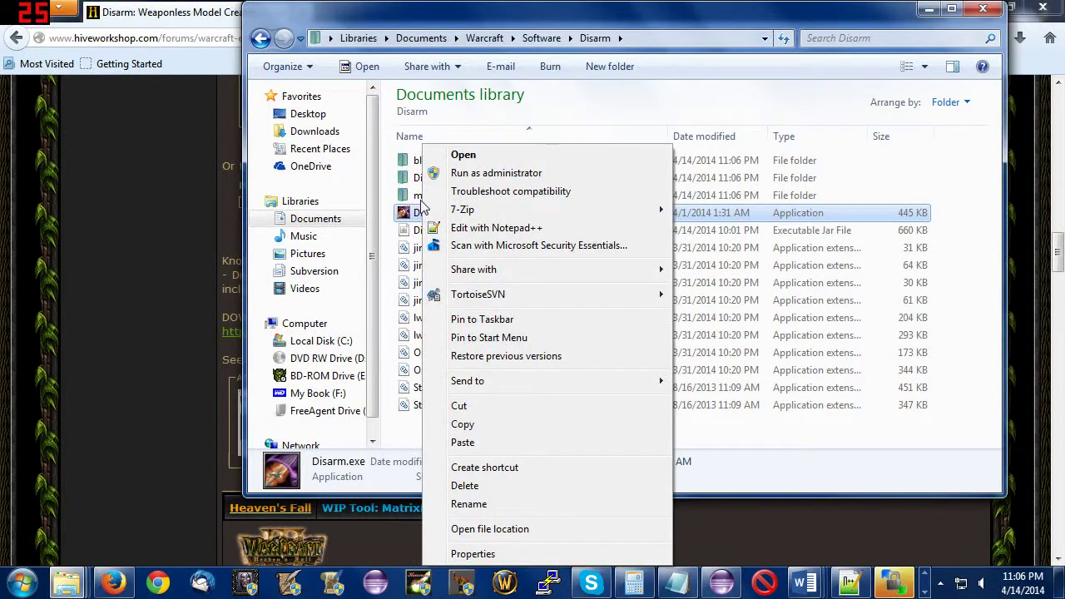
{"action": "double_click", "coordinate": [423, 215]}
Step: Approve the UAC prompt and accept C:\Program Files (x86)\Warcraft III\ as the game directory
{"action": "left_click", "coordinate": [697, 299]}
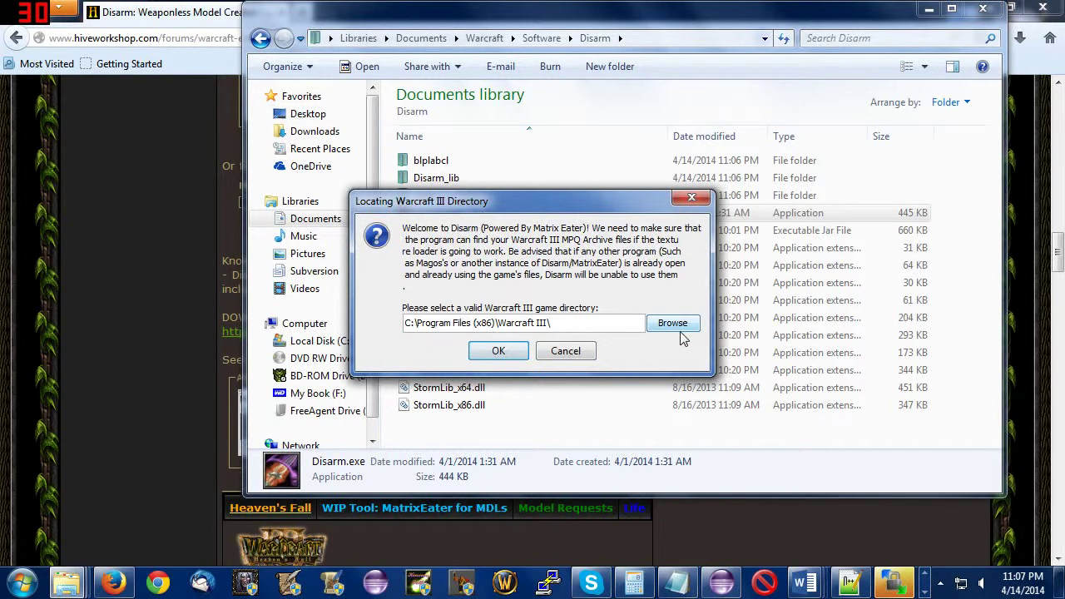
{"action": "left_click", "coordinate": [502, 352]}
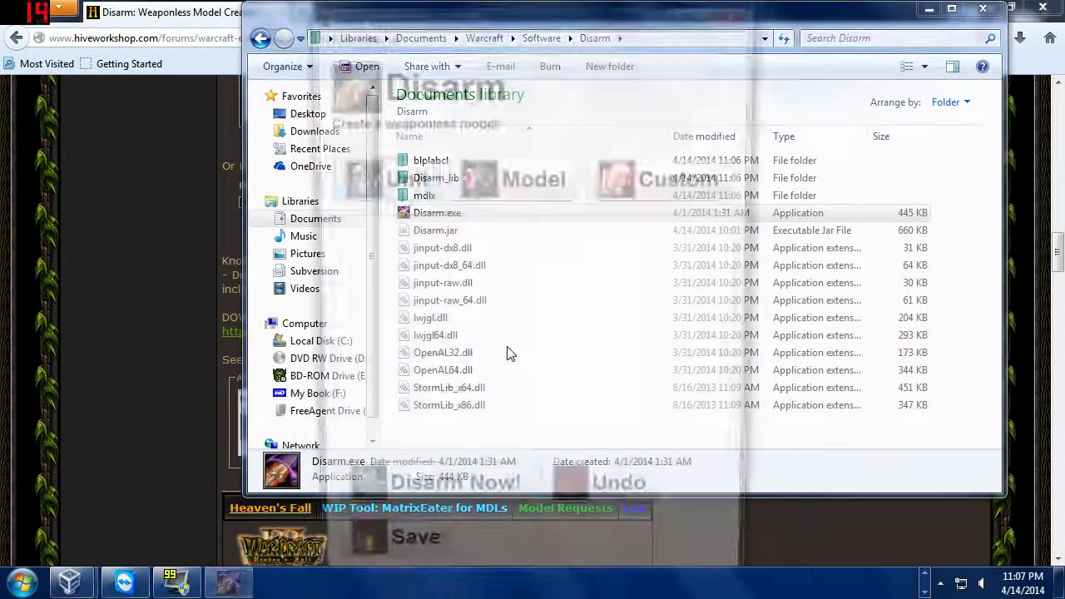
Step: Load the Spell Breaker unit model and remove its spear, answering No to the connected-parts warning
{"action": "double_click", "coordinate": [480, 20]}
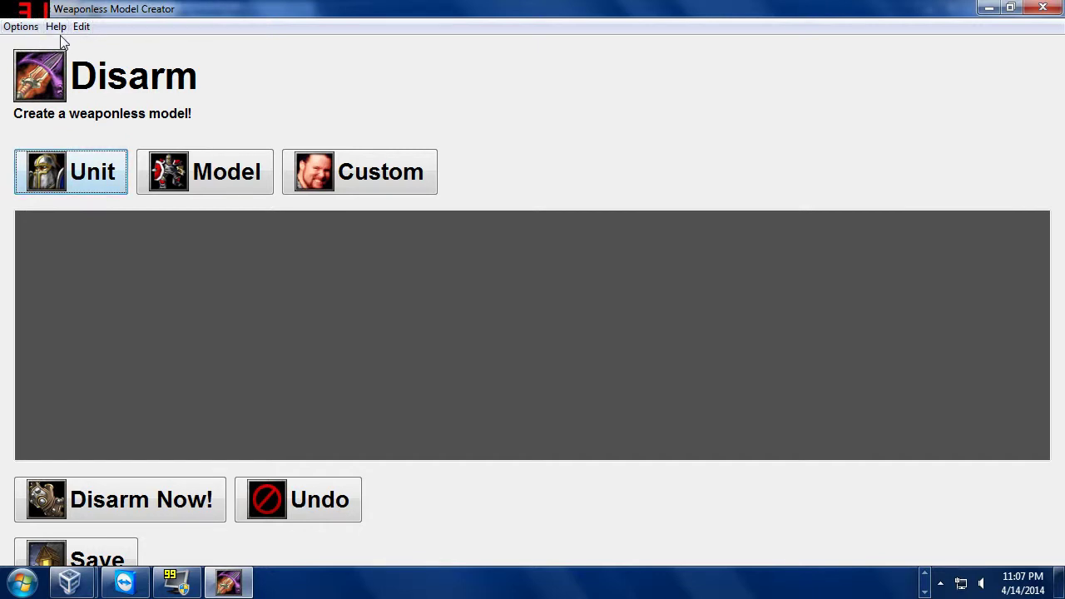
{"action": "left_click", "coordinate": [96, 183]}
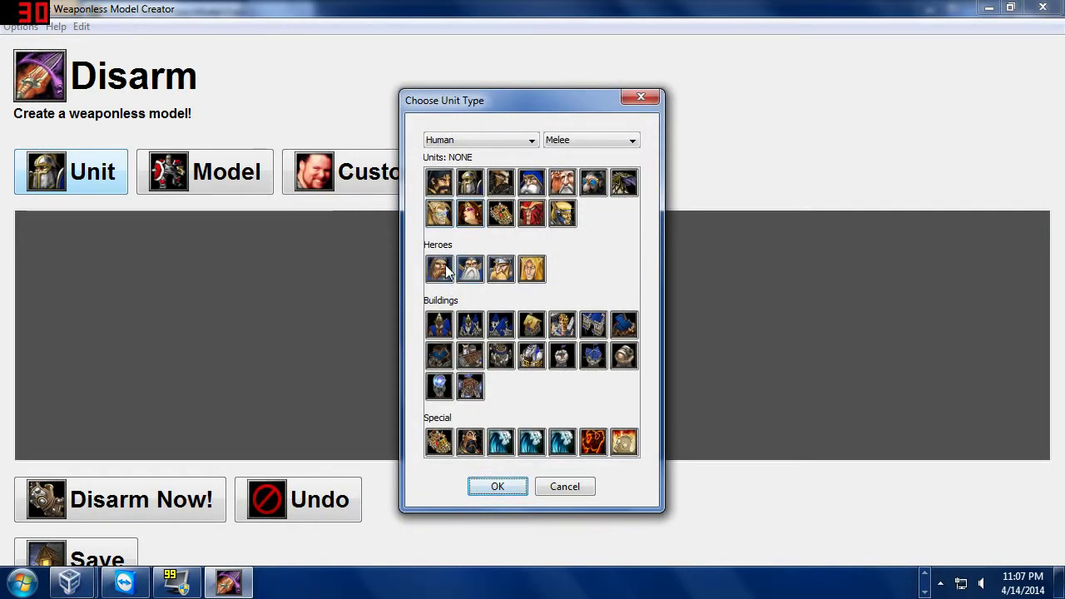
{"action": "left_click", "coordinate": [531, 214]}
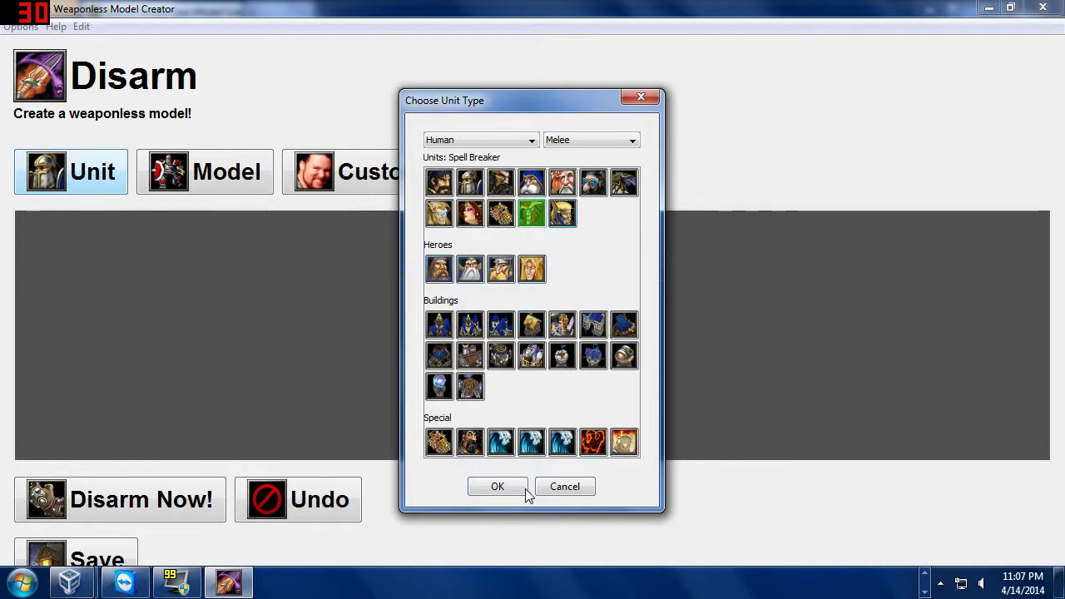
{"action": "left_click", "coordinate": [524, 489]}
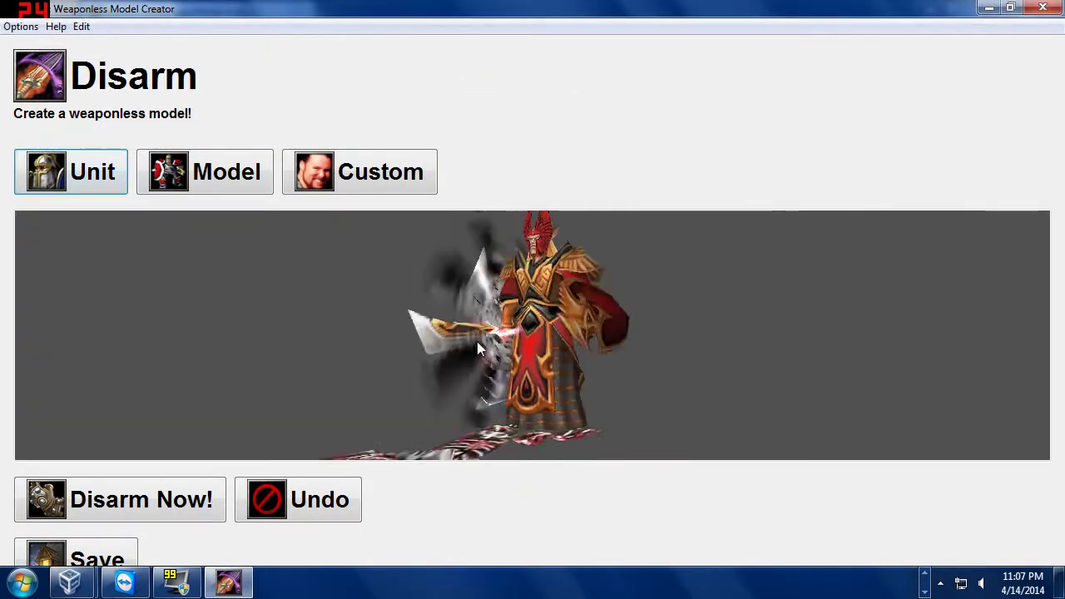
{"action": "left_click_drag", "start_coordinate": [597, 345], "coordinate": [631, 338]}
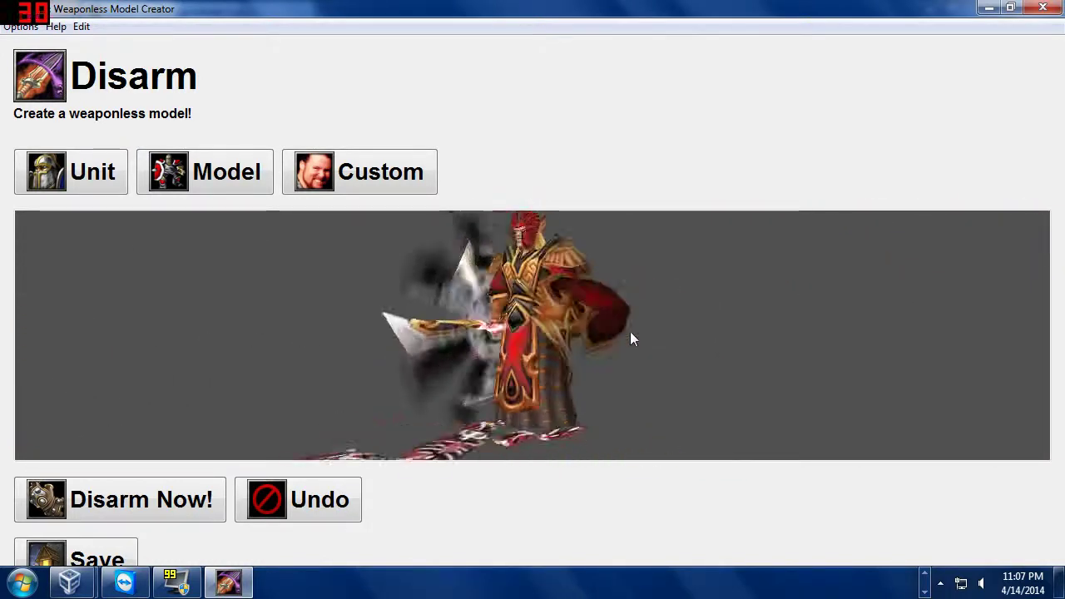
{"action": "left_click", "coordinate": [193, 514]}
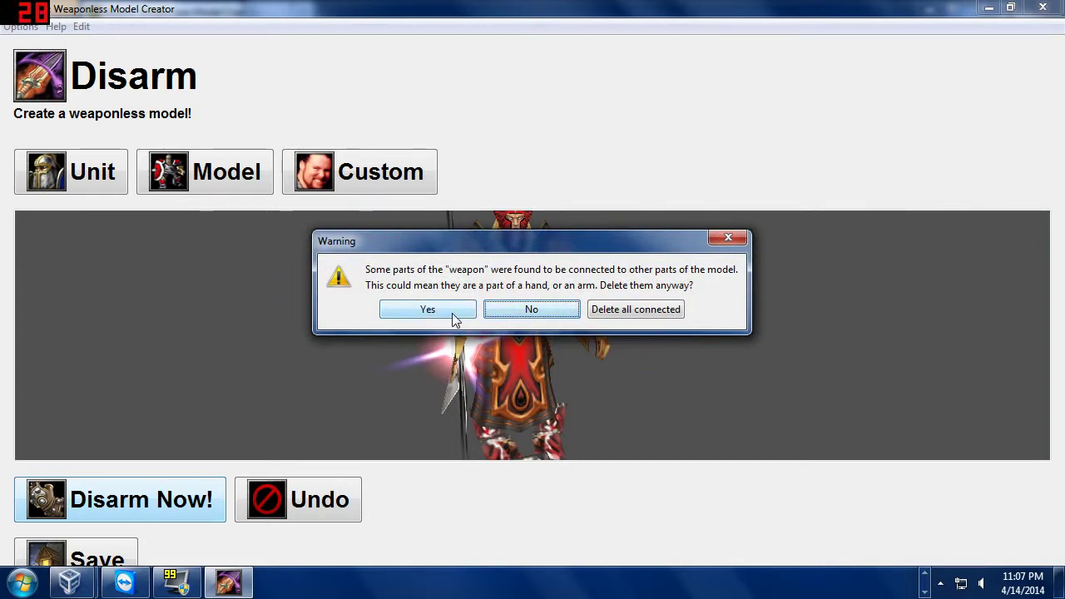
{"action": "left_click", "coordinate": [505, 309]}
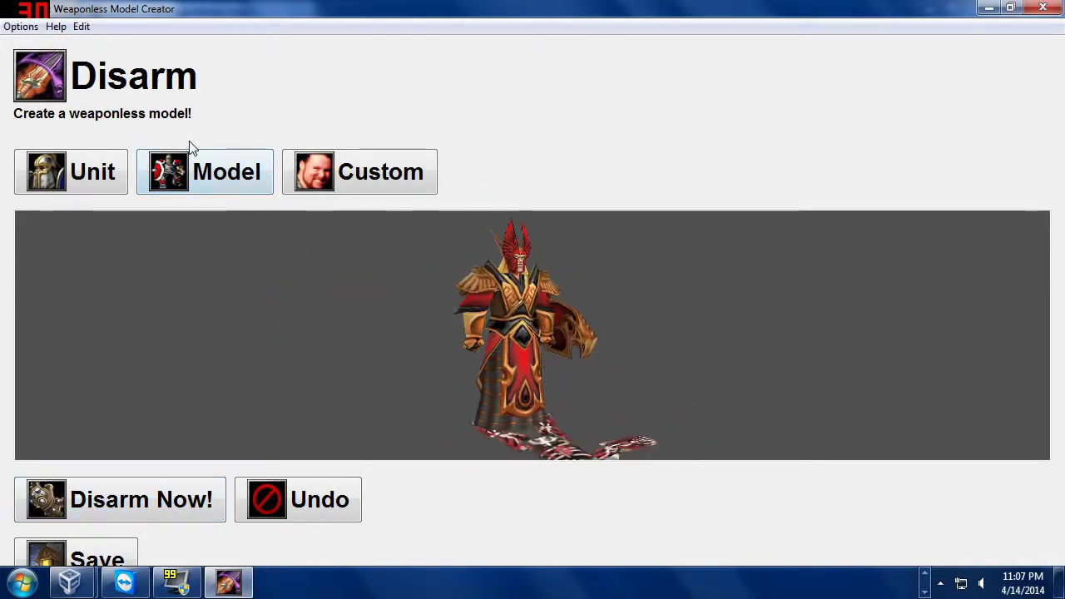
Step: Add parts from the Paladin unit, isolating those named 'weapon'
{"action": "left_click", "coordinate": [81, 26]}
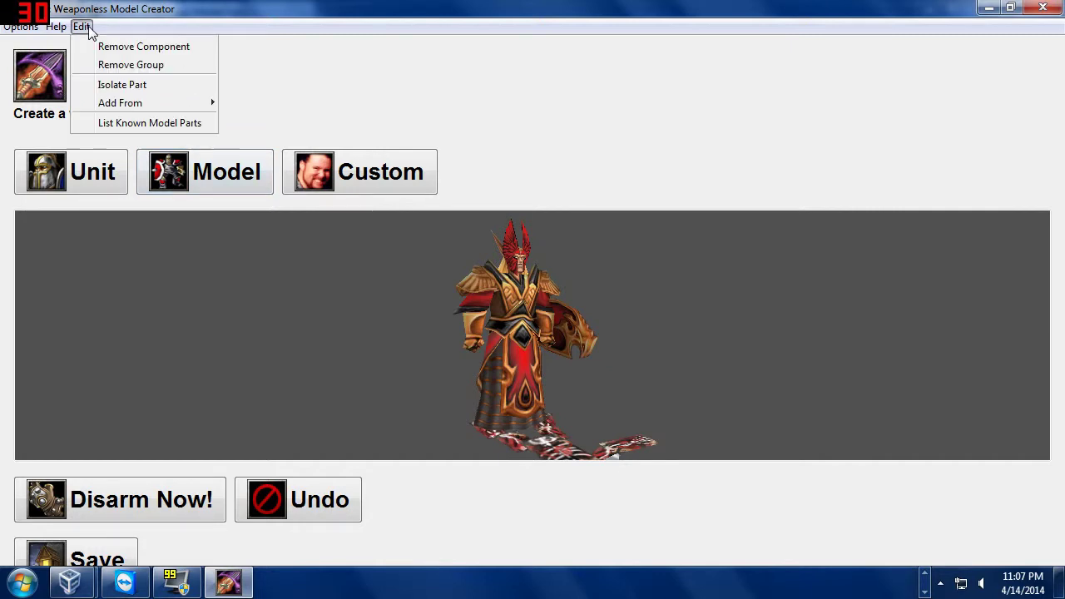
{"action": "mouse_move", "coordinate": [131, 105]}
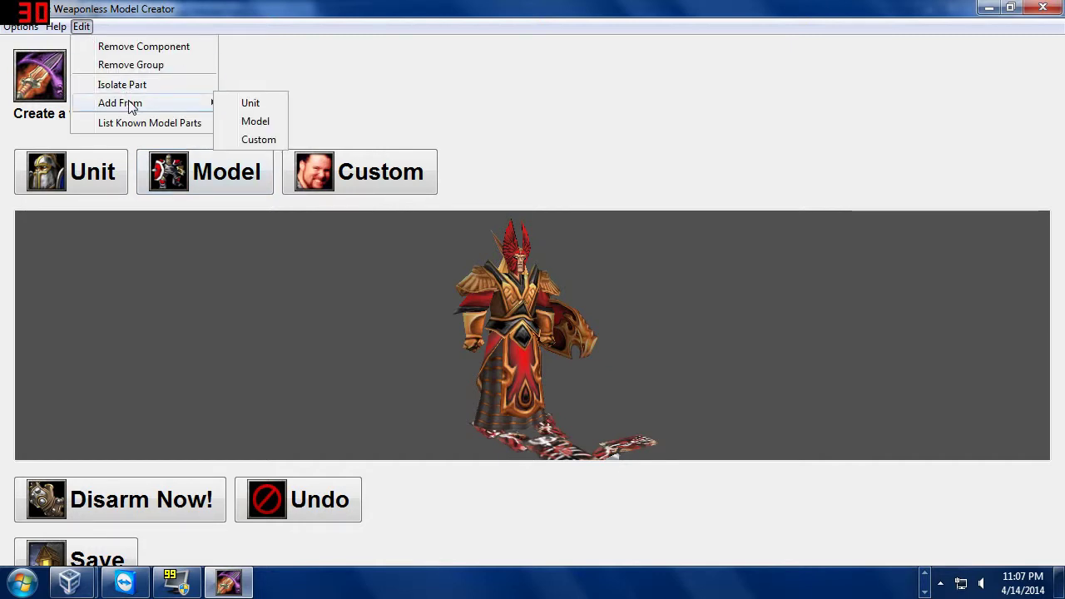
{"action": "left_click", "coordinate": [251, 104]}
{"action": "left_click", "coordinate": [439, 268]}
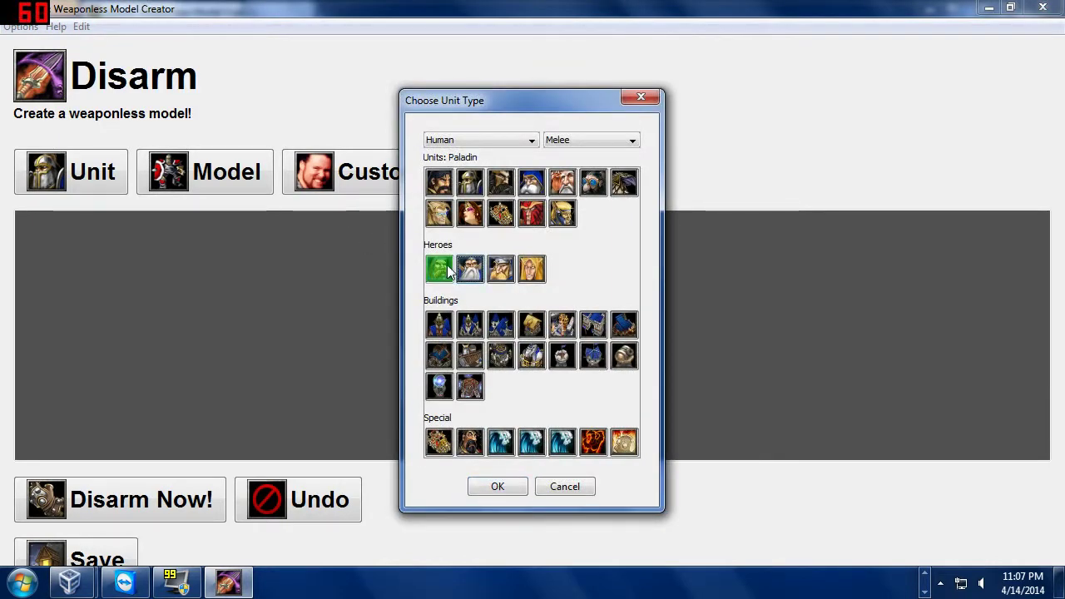
{"action": "left_click", "coordinate": [498, 487]}
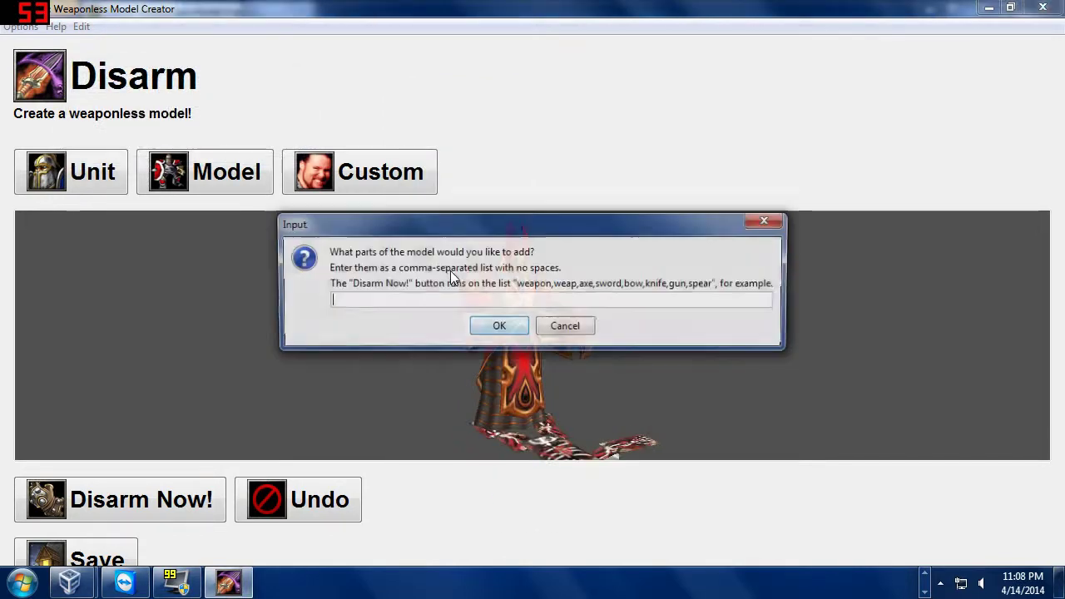
{"action": "type", "text": "weapon"}
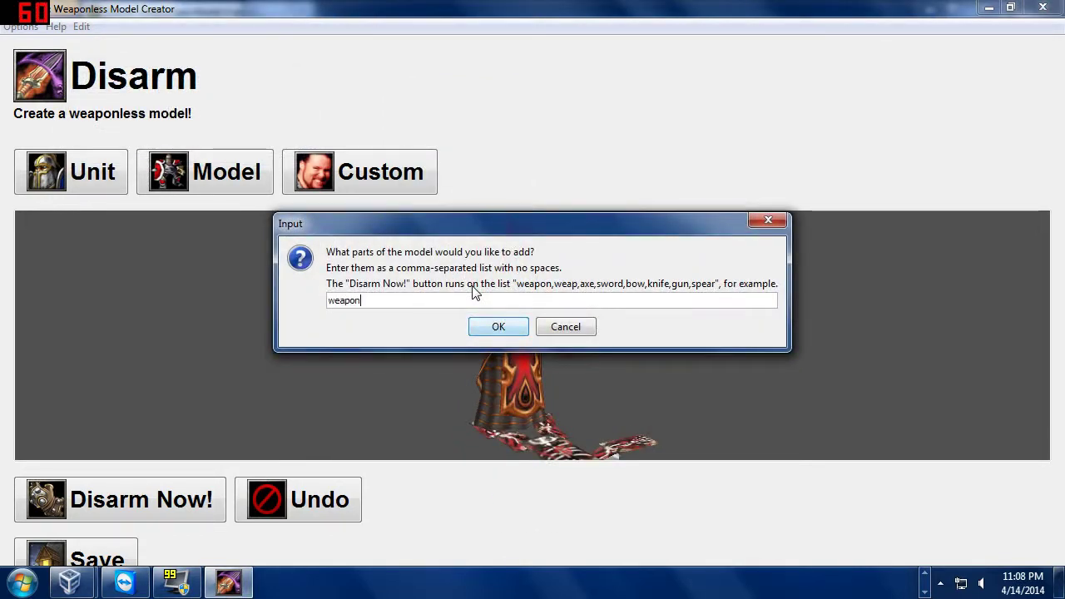
{"action": "left_click", "coordinate": [491, 329]}
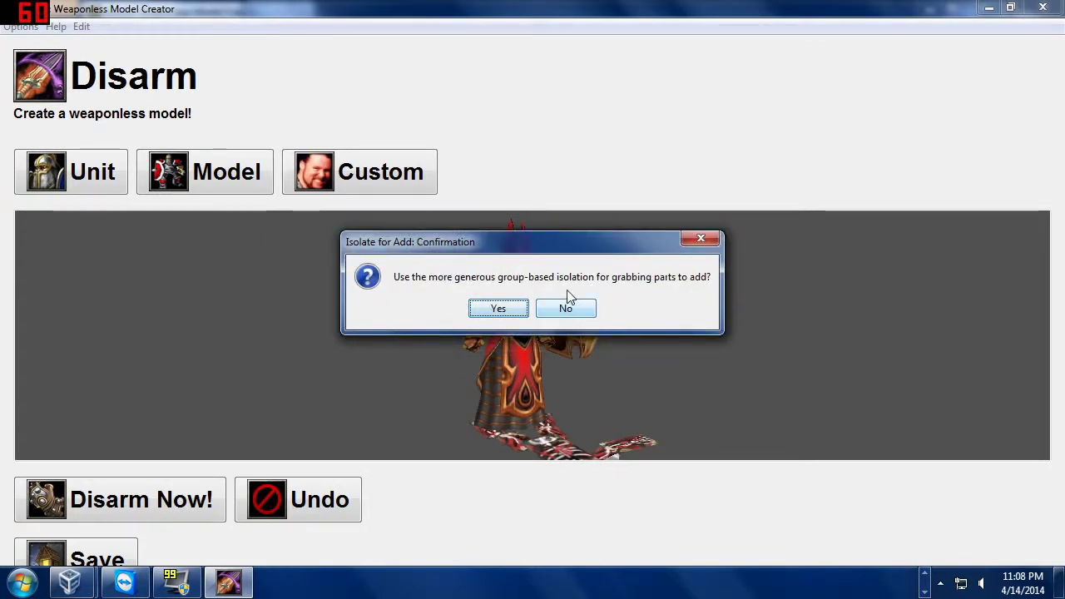
Step: Use group-based isolation and attach the Paladin hammer at the 'weapon' attach point
{"action": "left_click", "coordinate": [487, 310]}
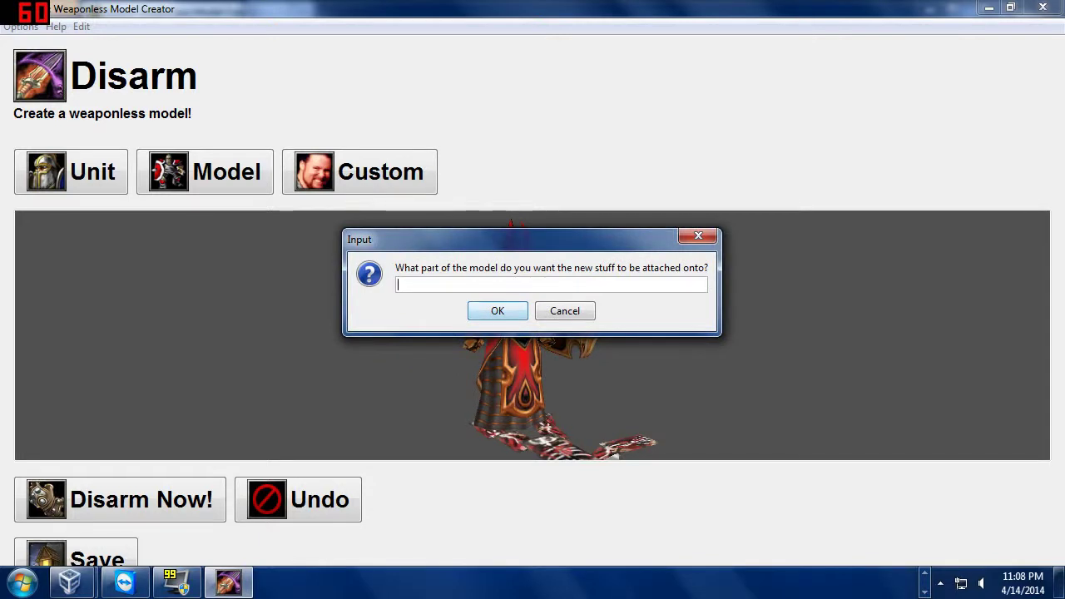
{"action": "type", "text": "wea"}
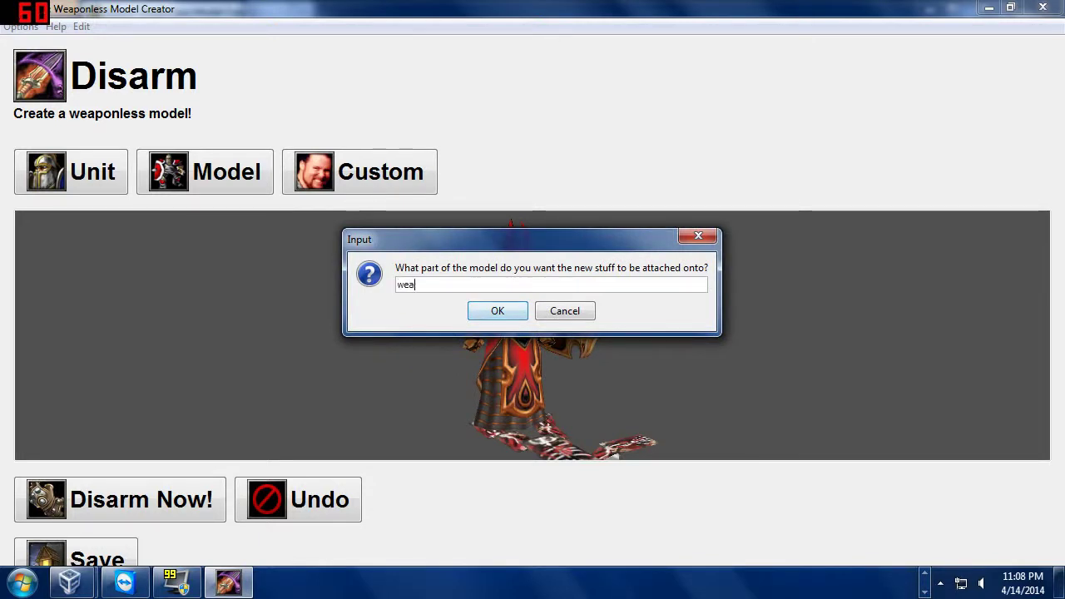
{"action": "type", "text": "pon"}
{"action": "left_click", "coordinate": [497, 317]}
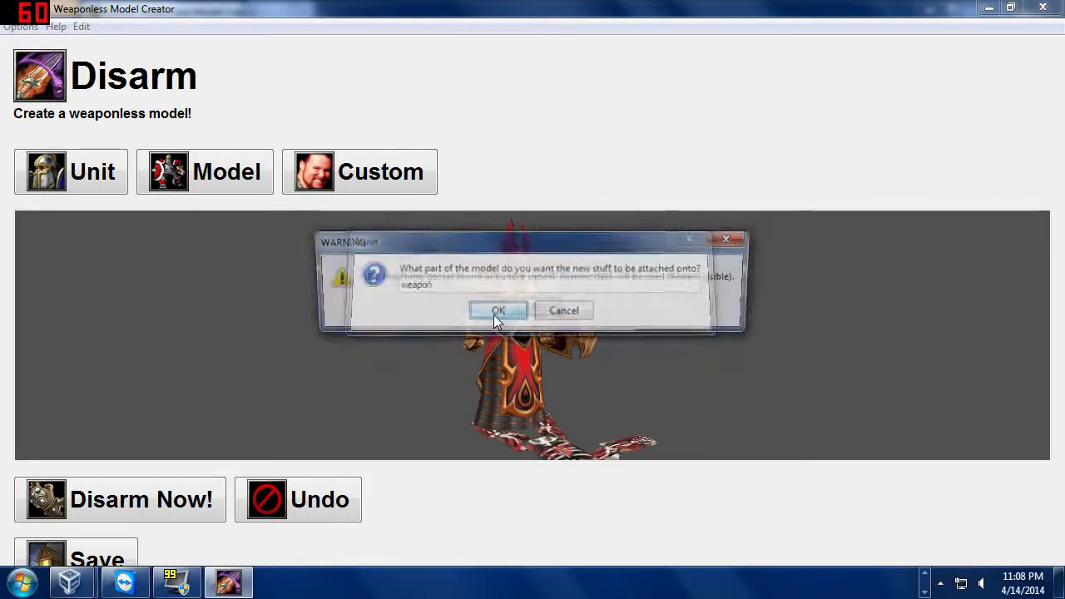
{"action": "left_click", "coordinate": [511, 314]}
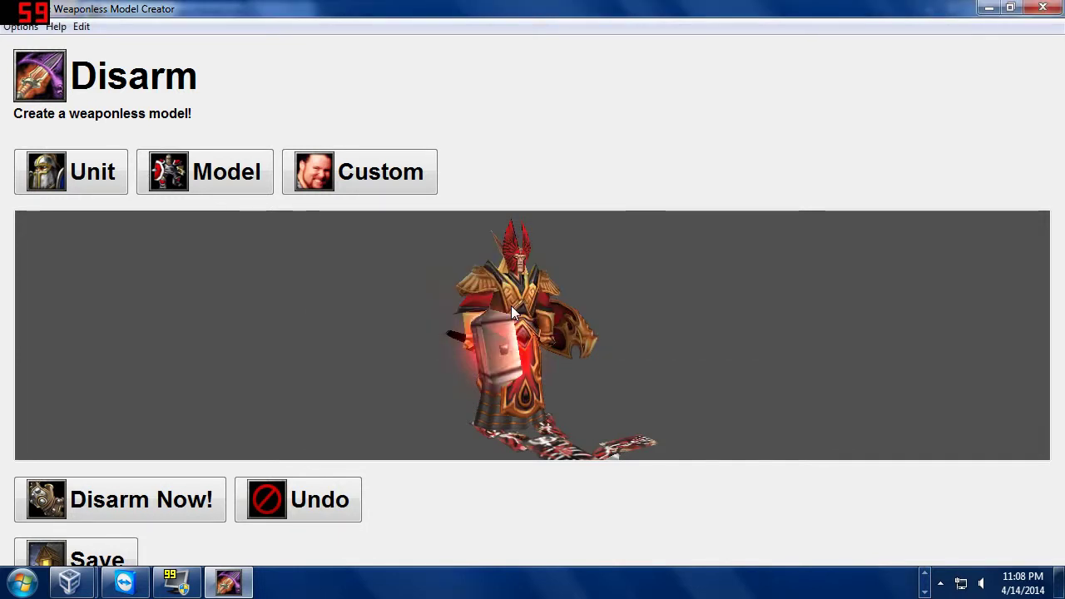
{"action": "mouse_move", "coordinate": [462, 317]}
{"action": "left_mouse_down"}
{"action": "mouse_move", "coordinate": [499, 314]}
{"action": "mouse_move", "coordinate": [405, 327]}
{"action": "mouse_move", "coordinate": [482, 320]}
{"action": "mouse_move", "coordinate": [460, 319]}
{"action": "left_mouse_up"}
Step: Save the hammer-wielding model as PaladinBreak in Documents\Warcraft\Models, then exit Disarm
{"action": "left_click", "coordinate": [75, 556]}
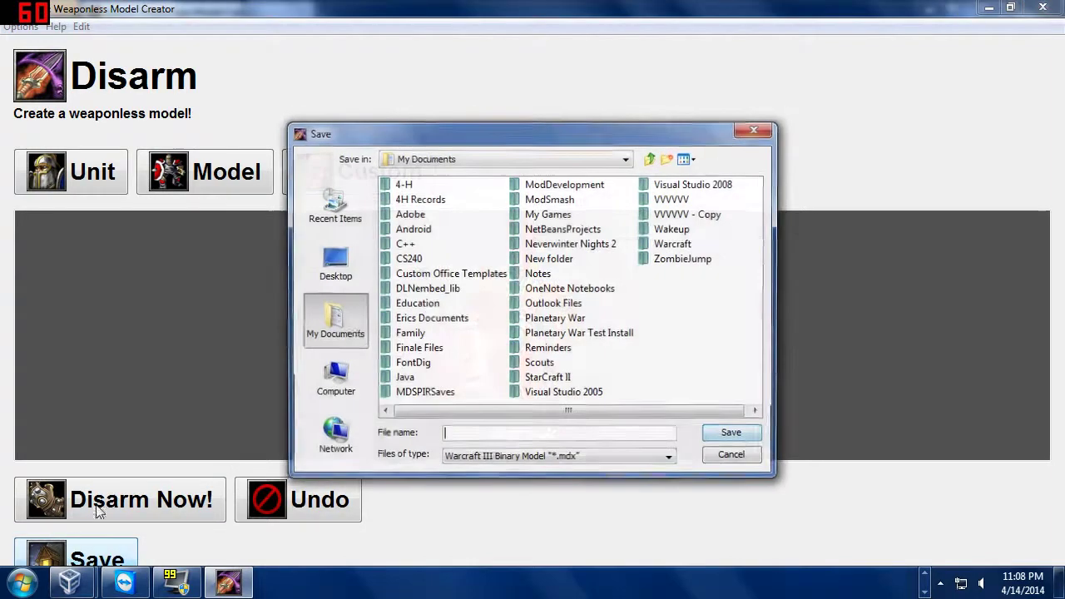
{"action": "double_click", "coordinate": [674, 243]}
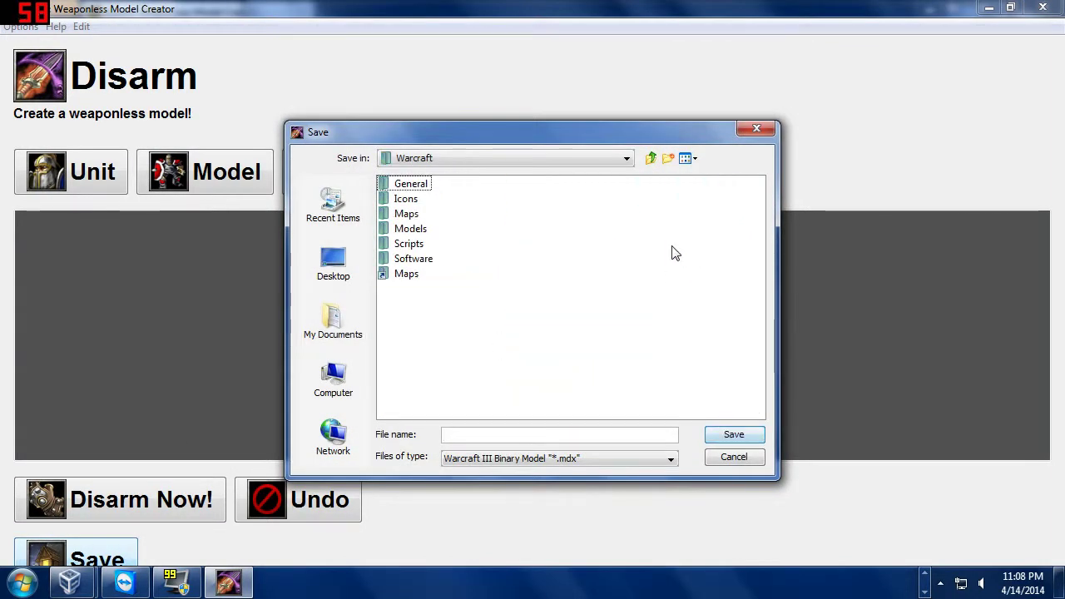
{"action": "double_click", "coordinate": [408, 228]}
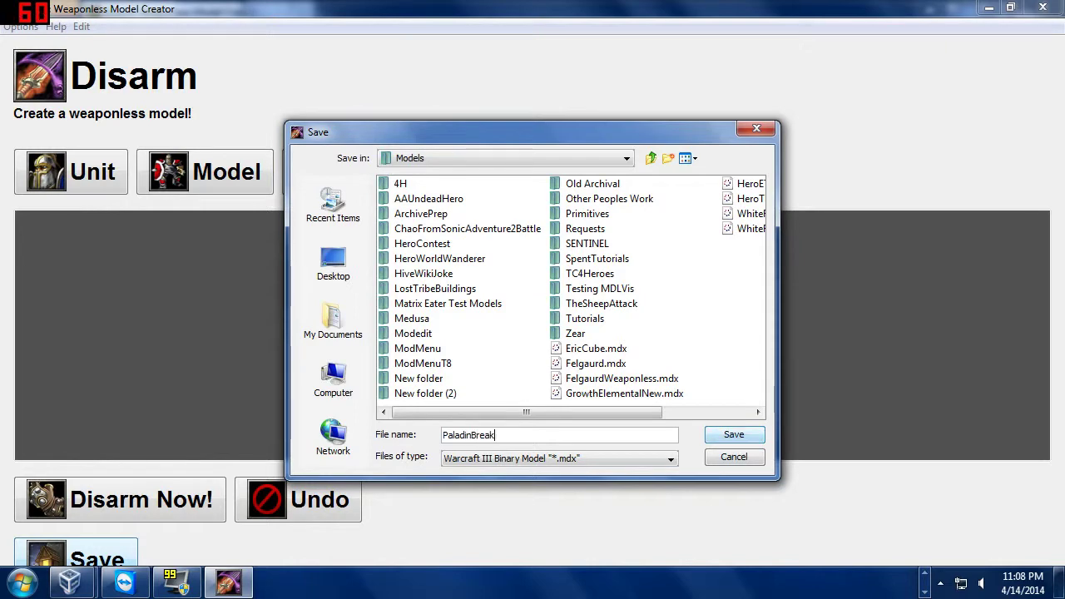
{"action": "key", "text": "Return"}
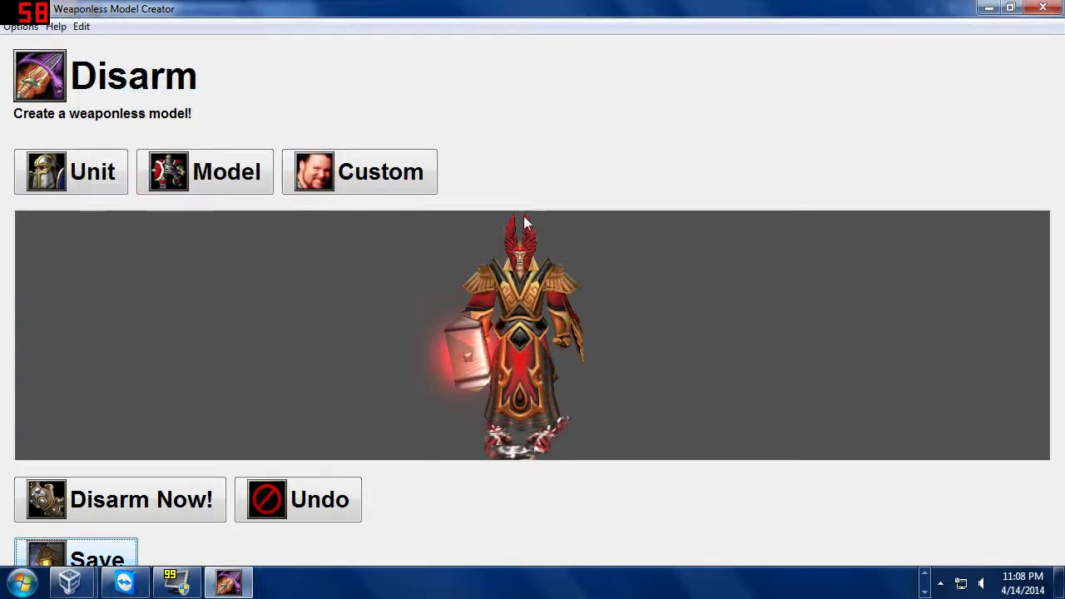
{"action": "left_click", "coordinate": [1040, 8]}
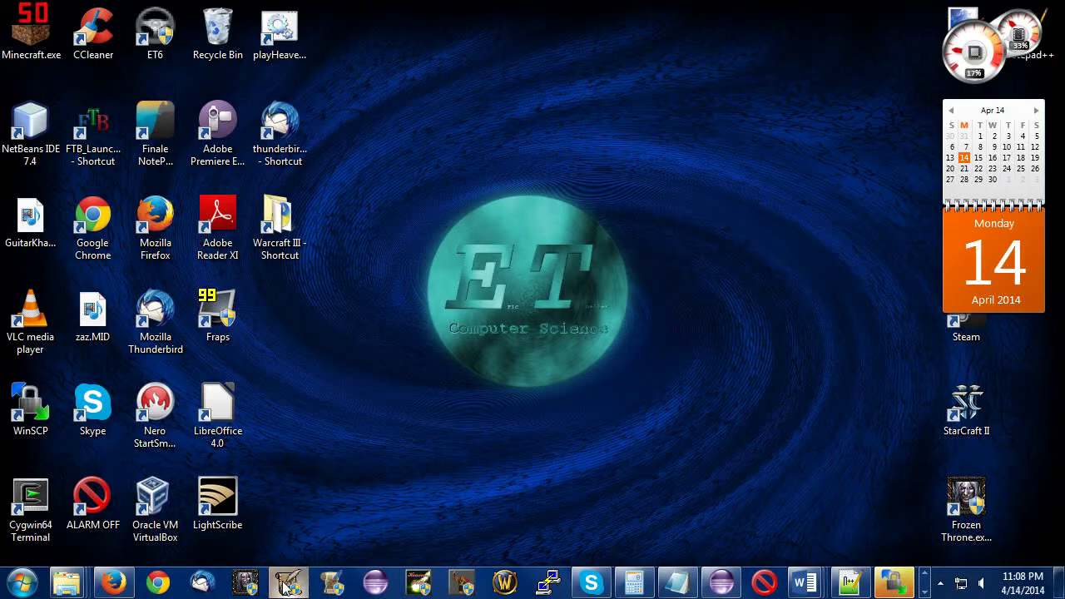
Step: Launch World Editor and browse the Import Manager's Import File dialog to Documents\Warcraft\Models
{"action": "left_click", "coordinate": [275, 157]}
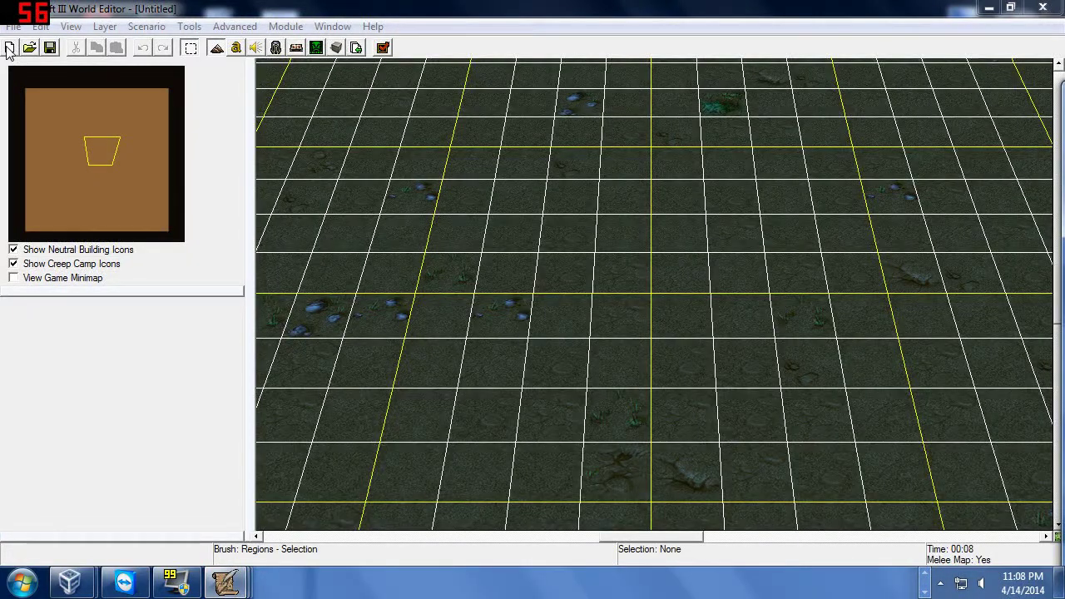
{"action": "left_click", "coordinate": [356, 47]}
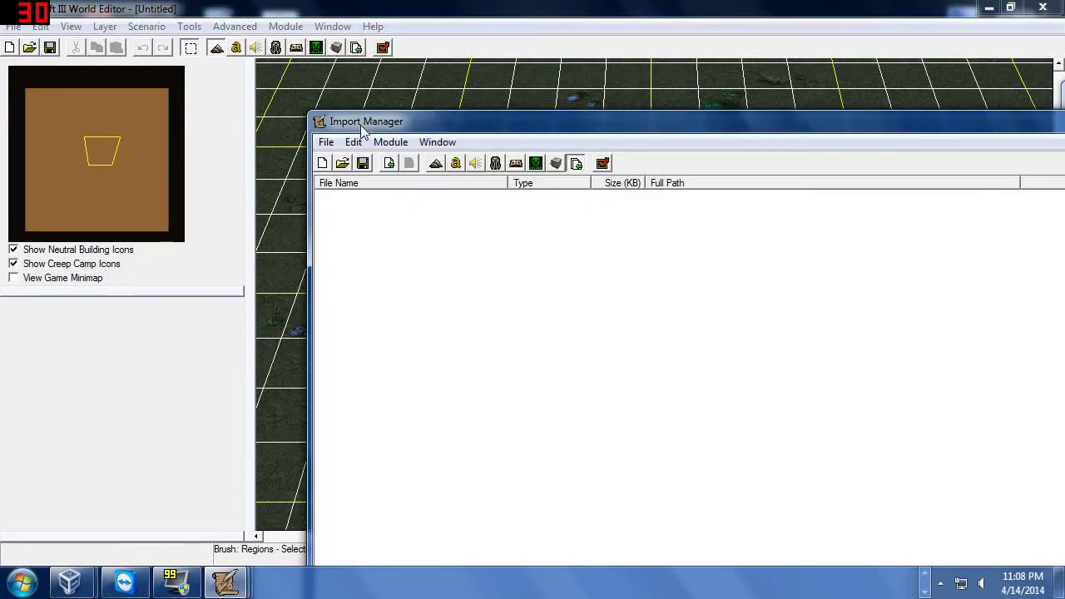
{"action": "left_click", "coordinate": [385, 163]}
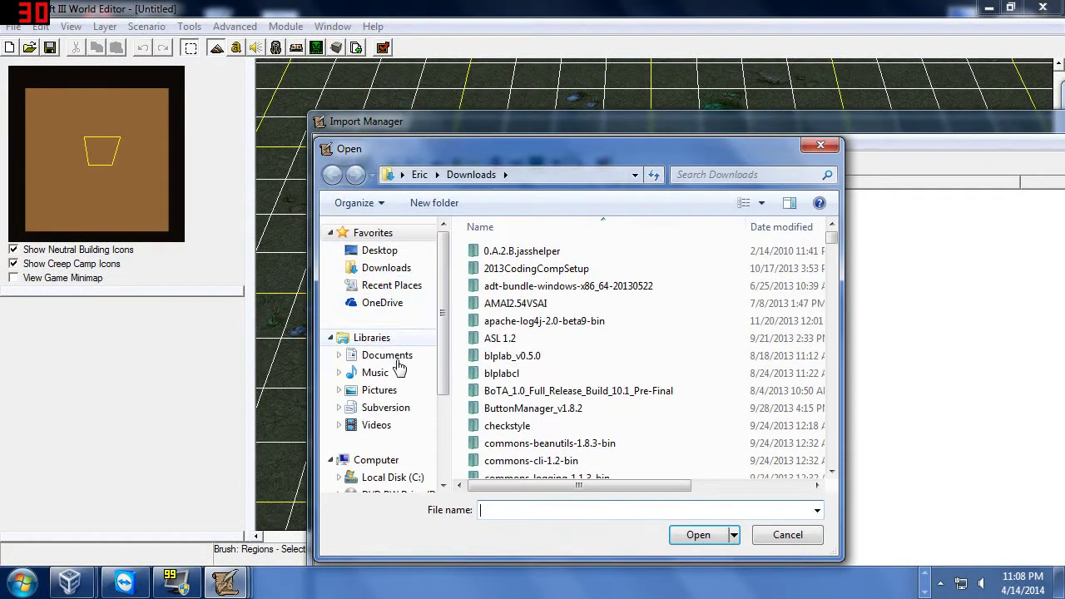
{"action": "left_click", "coordinate": [388, 356]}
{"action": "scroll", "coordinate": [525, 356], "scroll_direction": "down", "scroll_amount": 12}
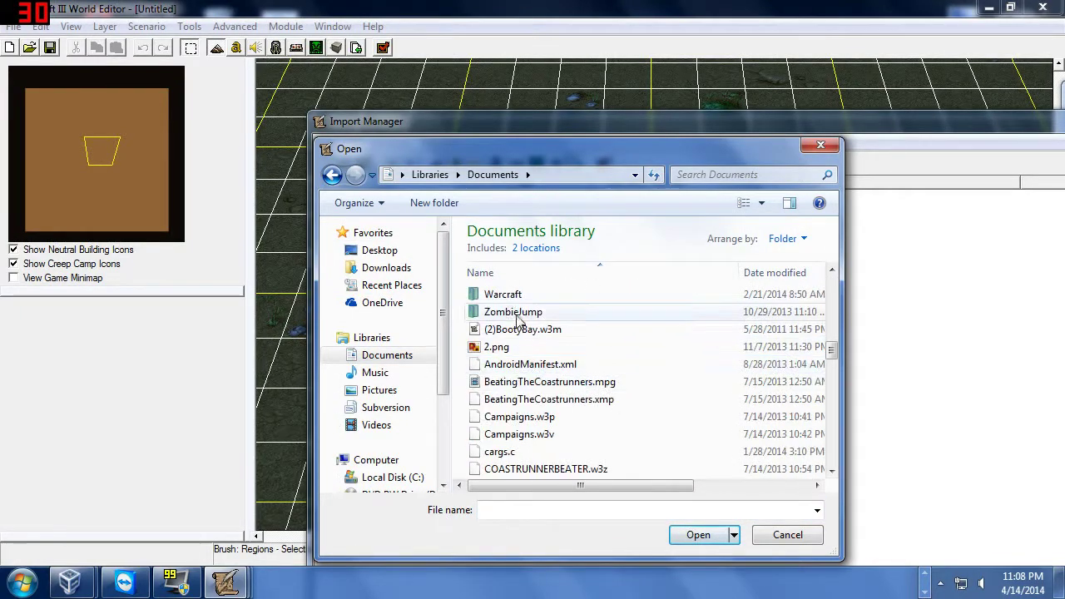
{"action": "double_click", "coordinate": [503, 294]}
{"action": "double_click", "coordinate": [522, 352]}
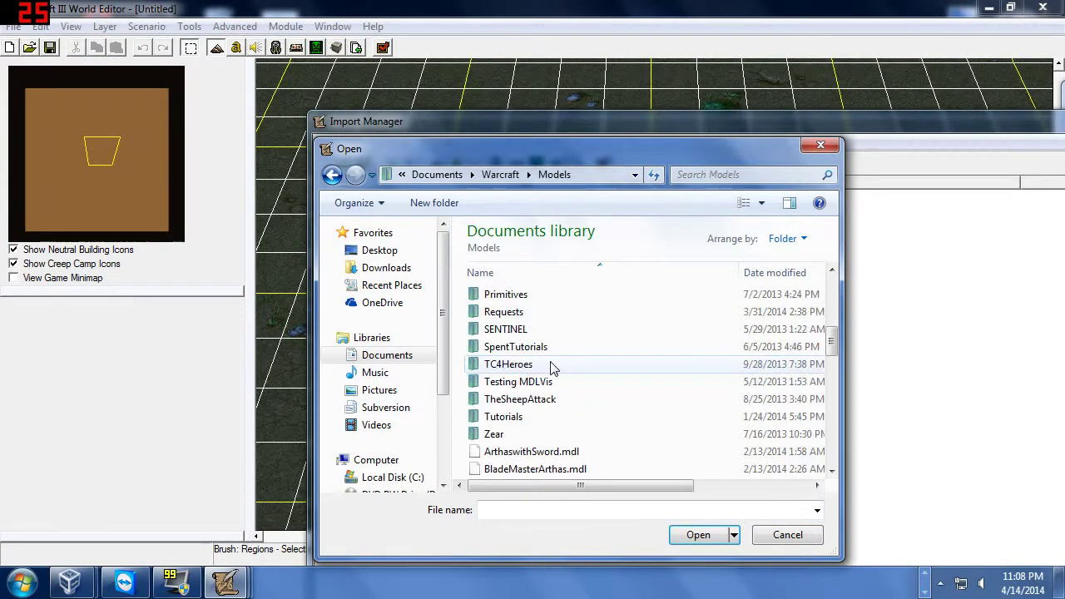
Step: Select PaladinBreaker.mdl as the file to import
{"action": "scroll", "coordinate": [549, 369], "scroll_direction": "down", "scroll_amount": 5}
{"action": "scroll", "coordinate": [549, 369], "scroll_direction": "down", "scroll_amount": 5}
{"action": "scroll", "coordinate": [581, 377], "scroll_direction": "up", "scroll_amount": 10}
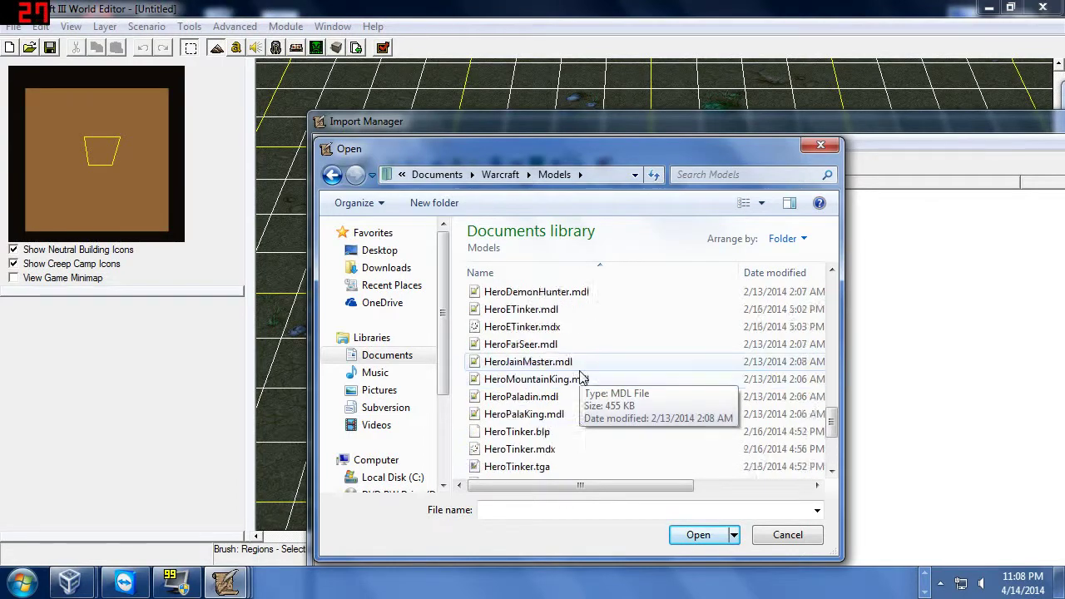
{"action": "scroll", "coordinate": [563, 381], "scroll_direction": "down", "scroll_amount": 10}
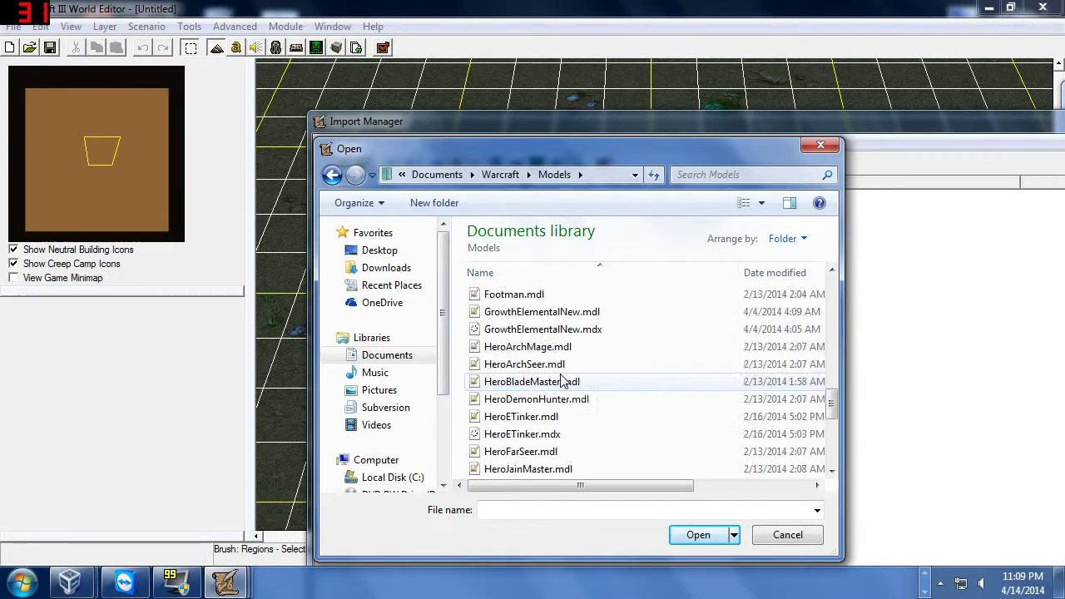
{"action": "left_click", "coordinate": [589, 404]}
{"action": "scroll", "coordinate": [599, 404], "scroll_direction": "up", "scroll_amount": 1}
{"action": "scroll", "coordinate": [599, 405], "scroll_direction": "down", "scroll_amount": 1}
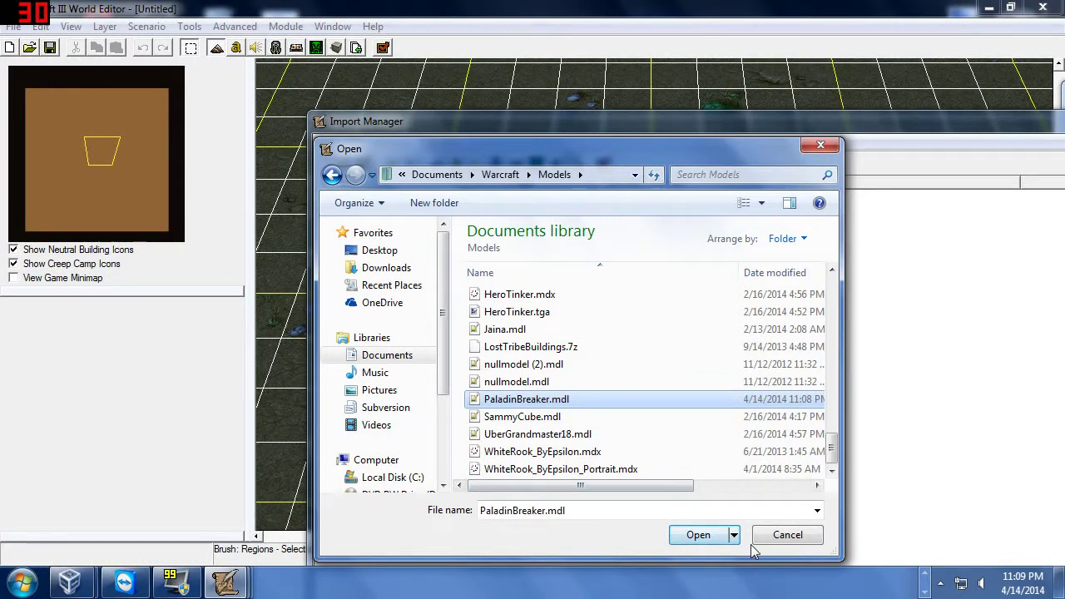
{"action": "left_click", "coordinate": [881, 574]}
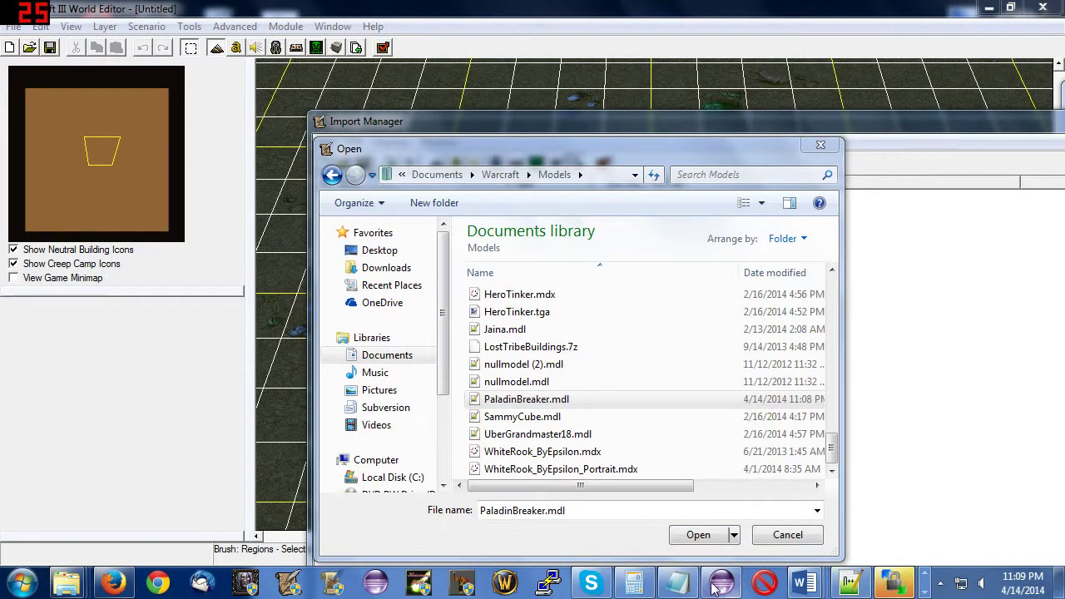
Step: Return to the file dialog and reselect PaladinBreaker.mdl
{"action": "right_click", "coordinate": [71, 587]}
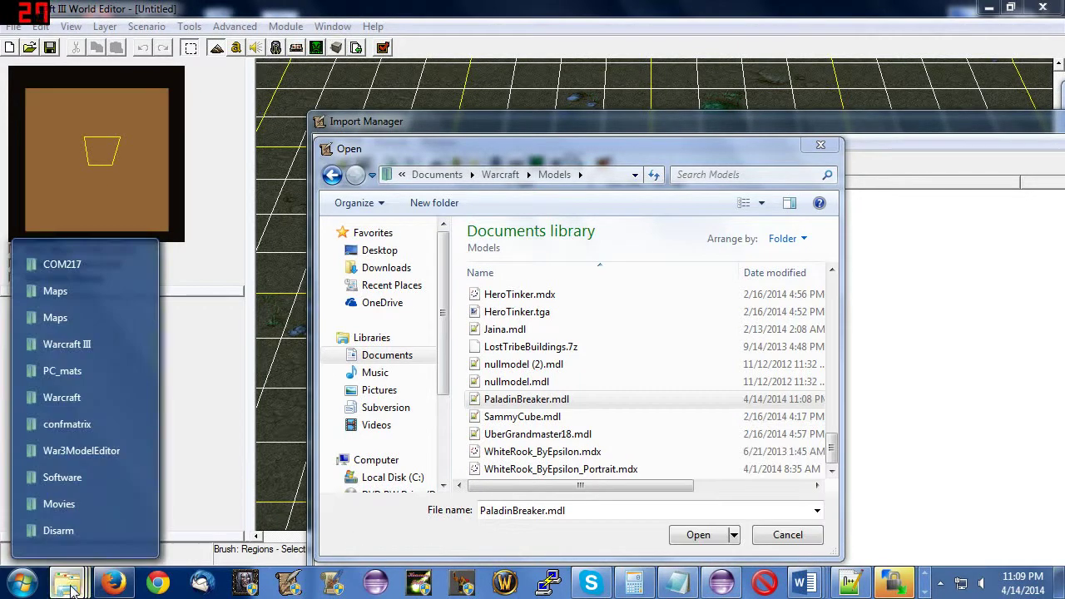
{"action": "left_click", "coordinate": [545, 416]}
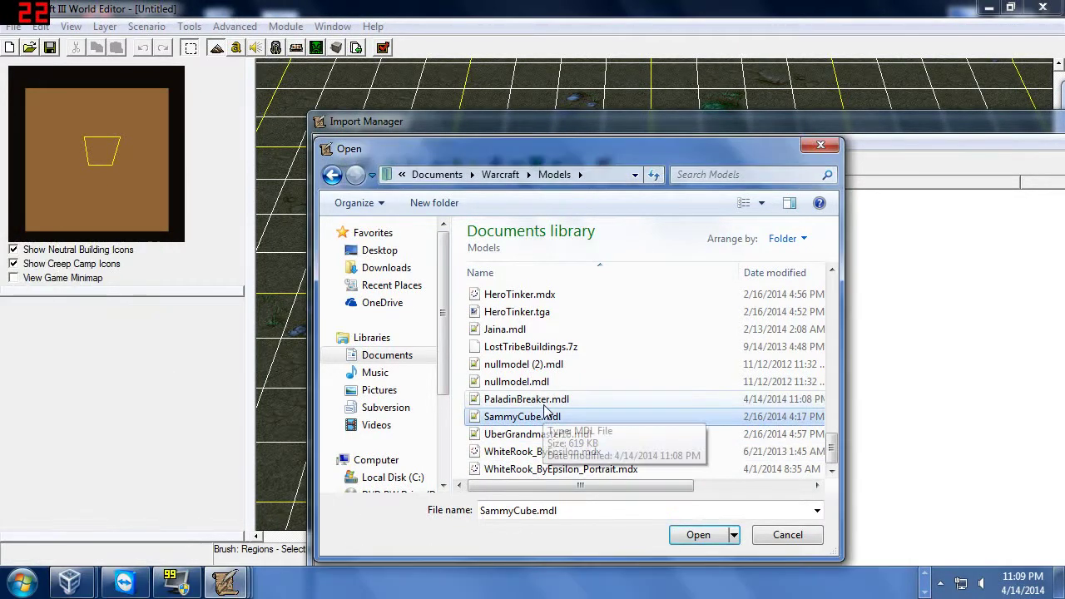
{"action": "left_click", "coordinate": [545, 403]}
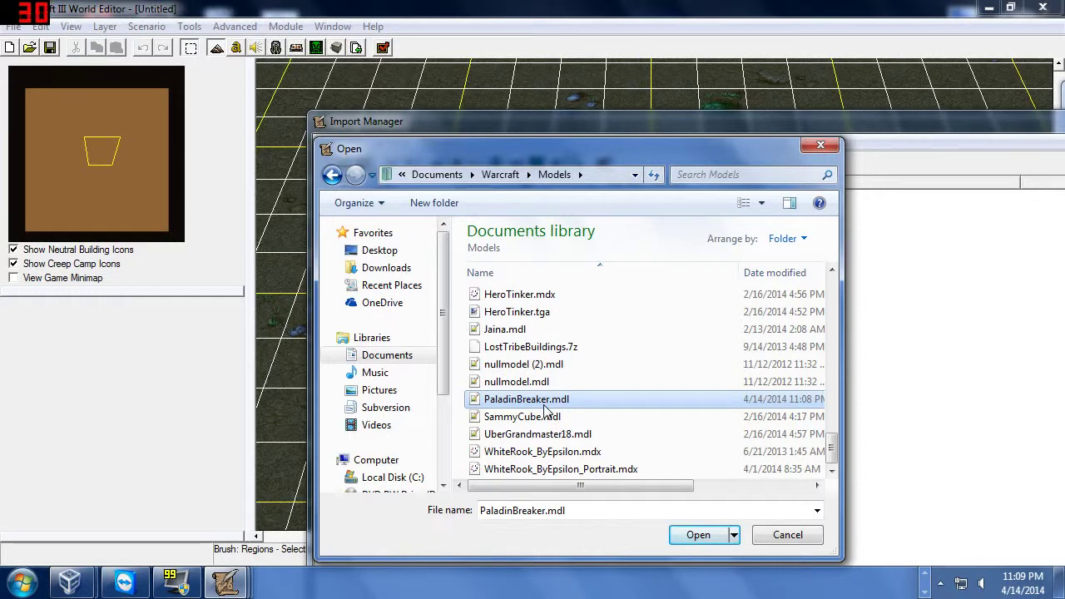
{"action": "left_click", "coordinate": [913, 581]}
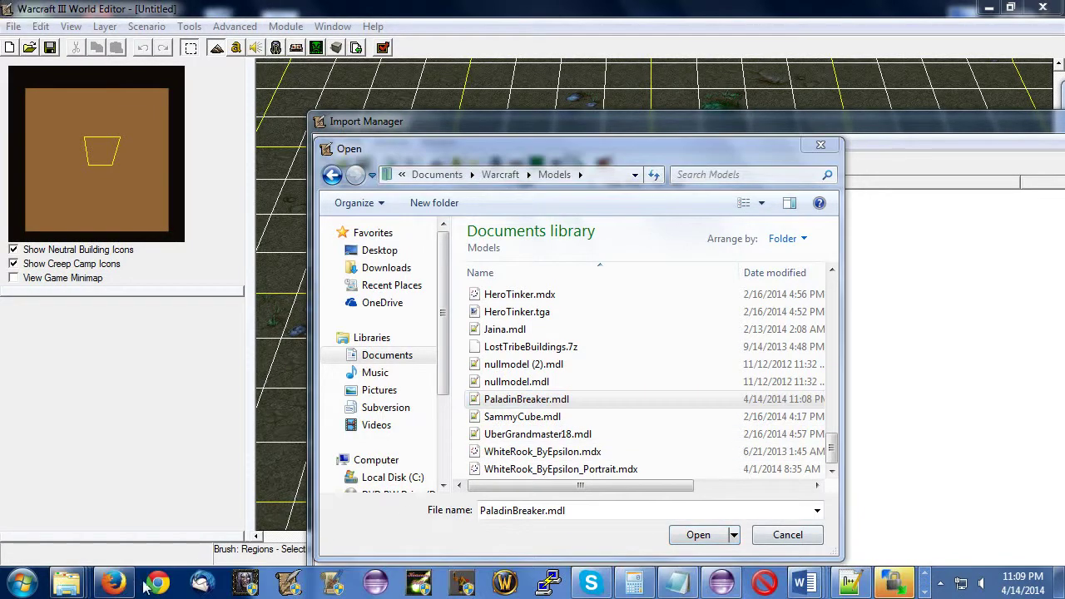
{"action": "right_click", "coordinate": [77, 580]}
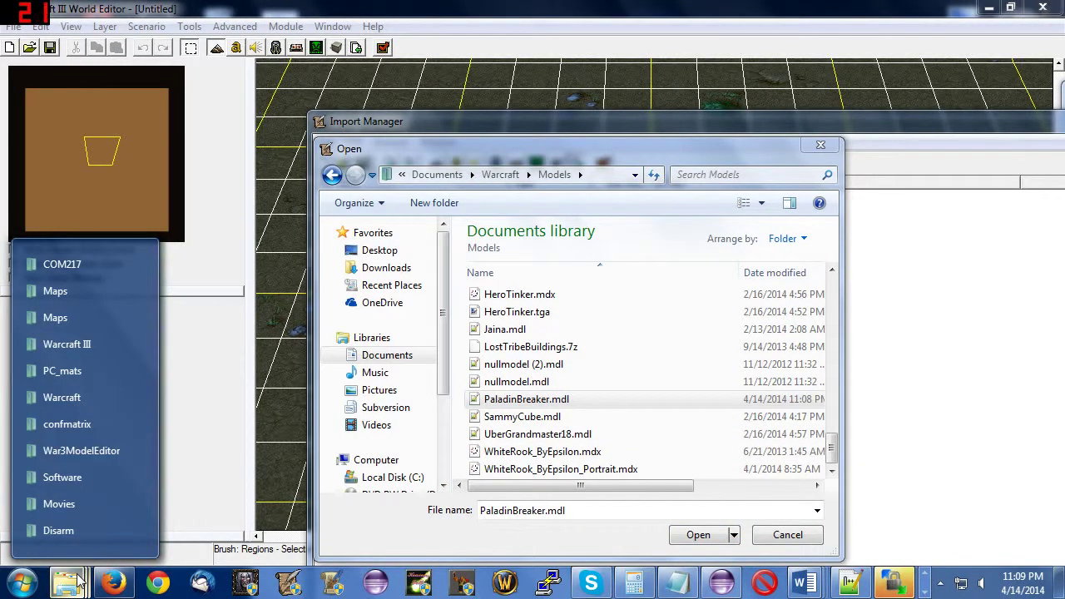
Step: Launch War3 Model Editor from the Warcraft Software\War3ModelEditor folder
{"action": "left_click", "coordinate": [61, 477]}
{"action": "left_click", "coordinate": [457, 292]}
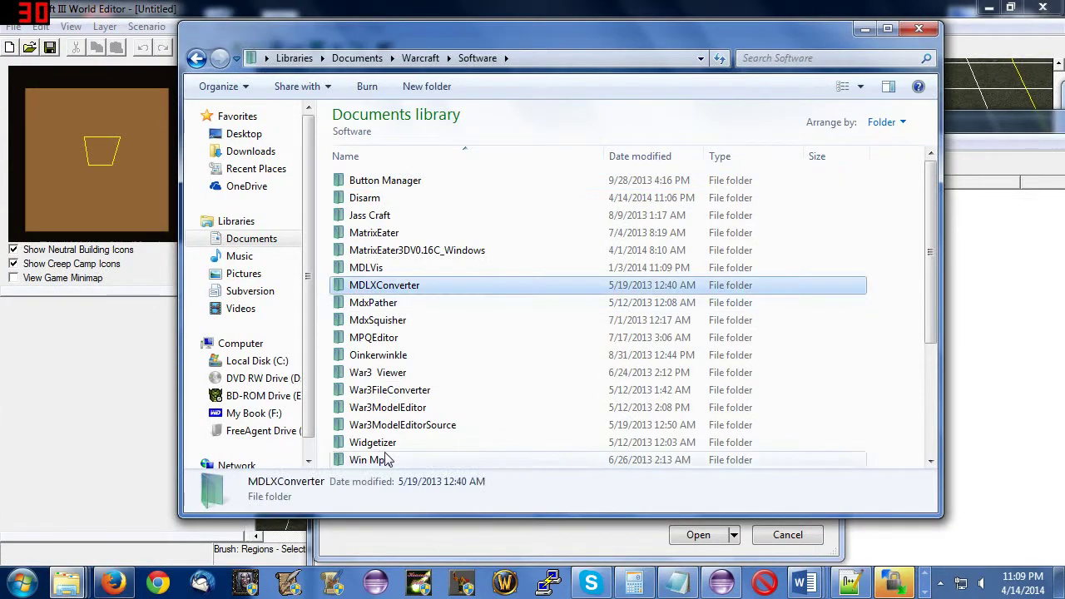
{"action": "double_click", "coordinate": [399, 407]}
{"action": "double_click", "coordinate": [407, 284]}
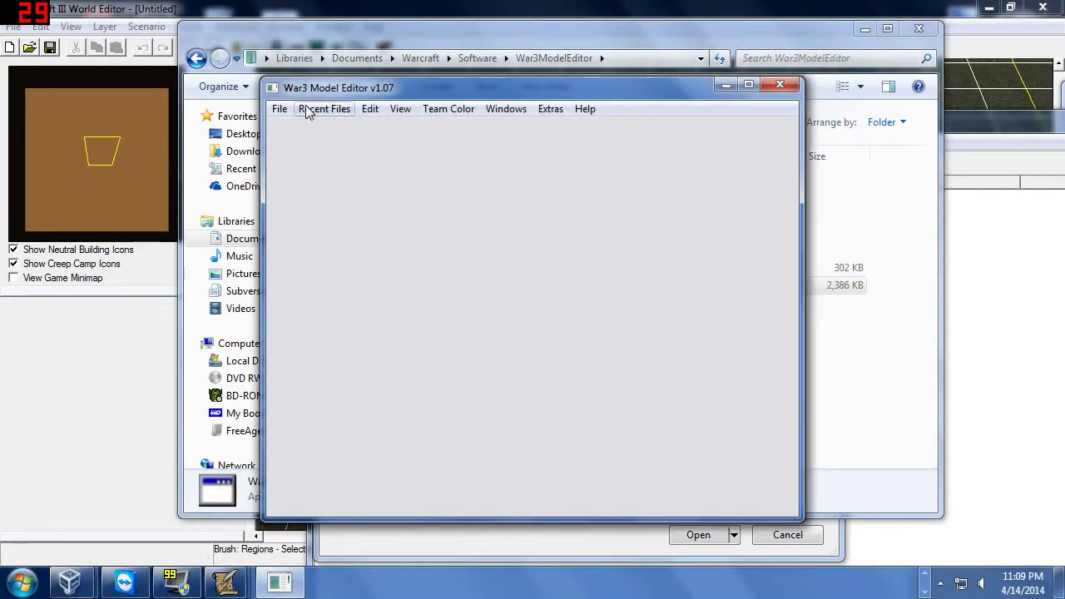
Step: Open PaladinBreaker.mdl in War3 Model Editor
{"action": "left_click", "coordinate": [283, 109]}
{"action": "left_click", "coordinate": [292, 155]}
{"action": "scroll", "coordinate": [410, 341], "scroll_direction": "down", "scroll_amount": 10}
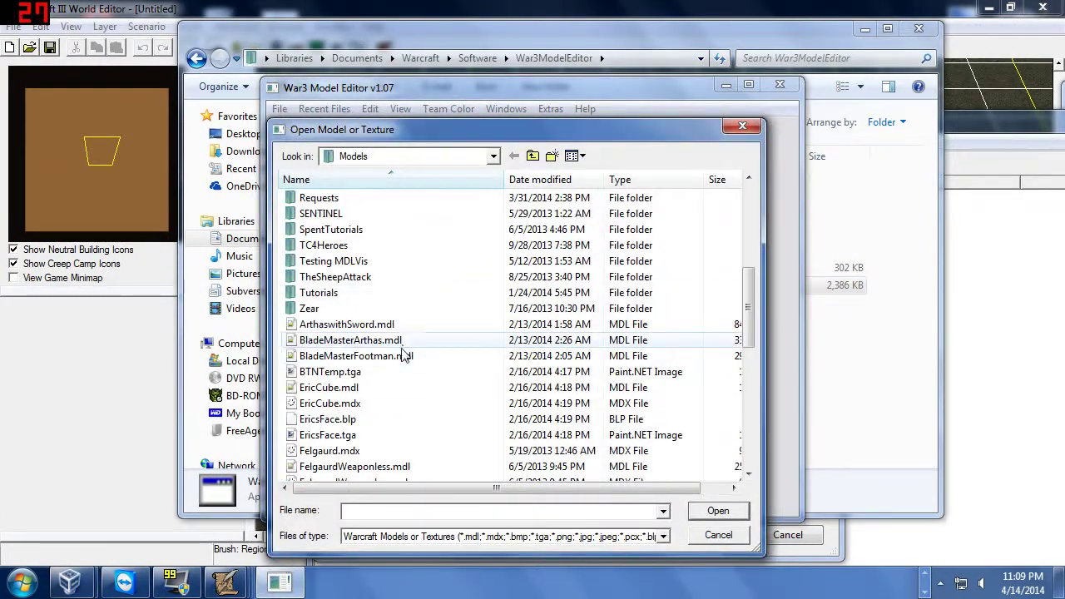
{"action": "double_click", "coordinate": [341, 403]}
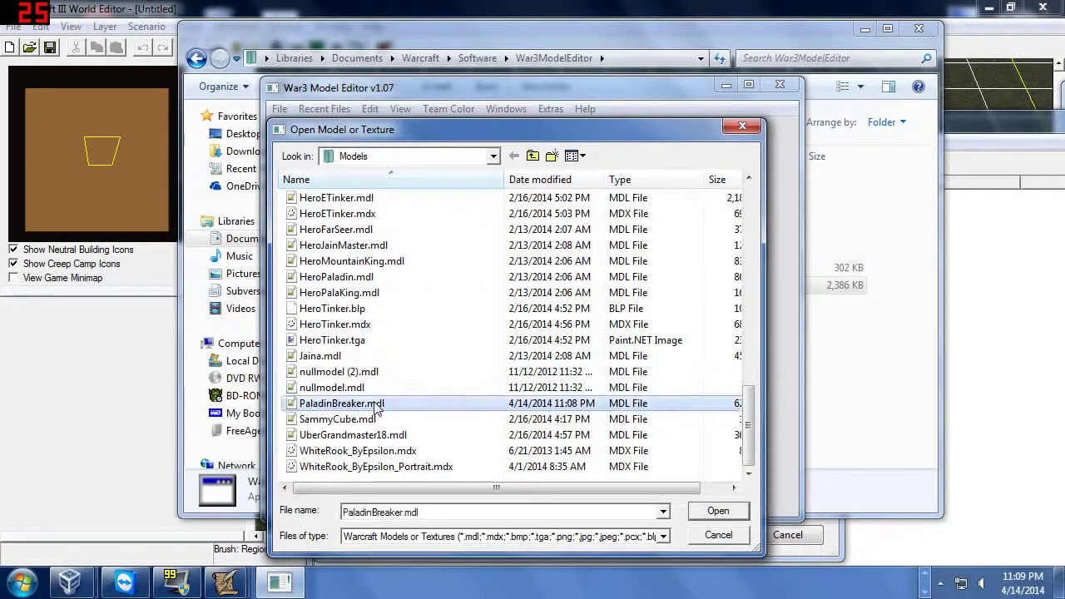
Step: Save the model as PaladinBreaker.mdx in Documents\Warcraft\Models
{"action": "left_click", "coordinate": [279, 109]}
{"action": "left_click", "coordinate": [309, 189]}
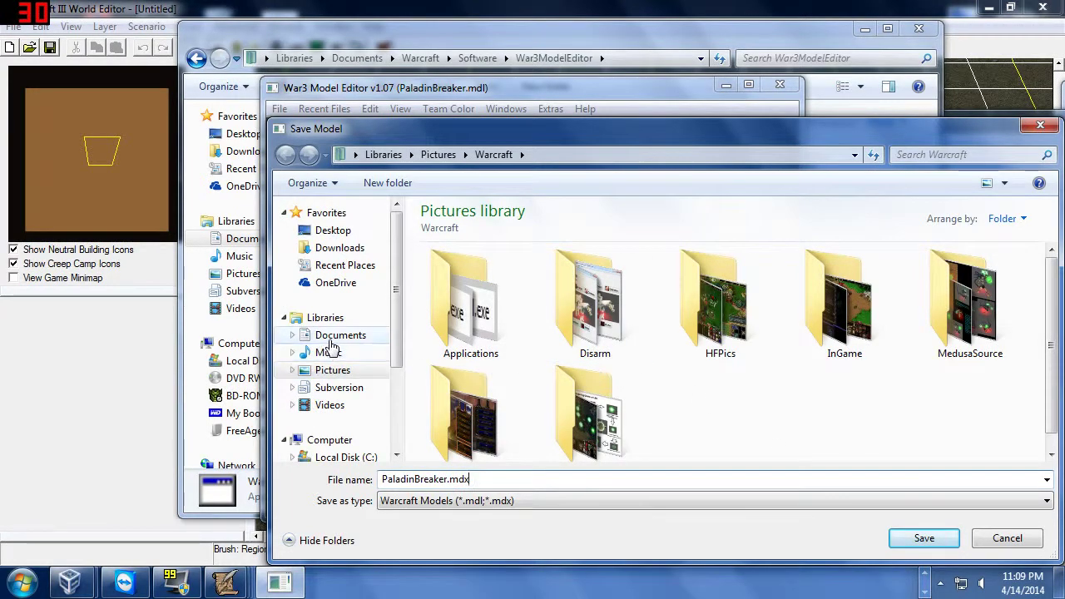
{"action": "left_click", "coordinate": [333, 335]}
{"action": "scroll", "coordinate": [466, 382], "scroll_direction": "down", "scroll_amount": 6}
{"action": "scroll", "coordinate": [466, 385], "scroll_direction": "down", "scroll_amount": 2}
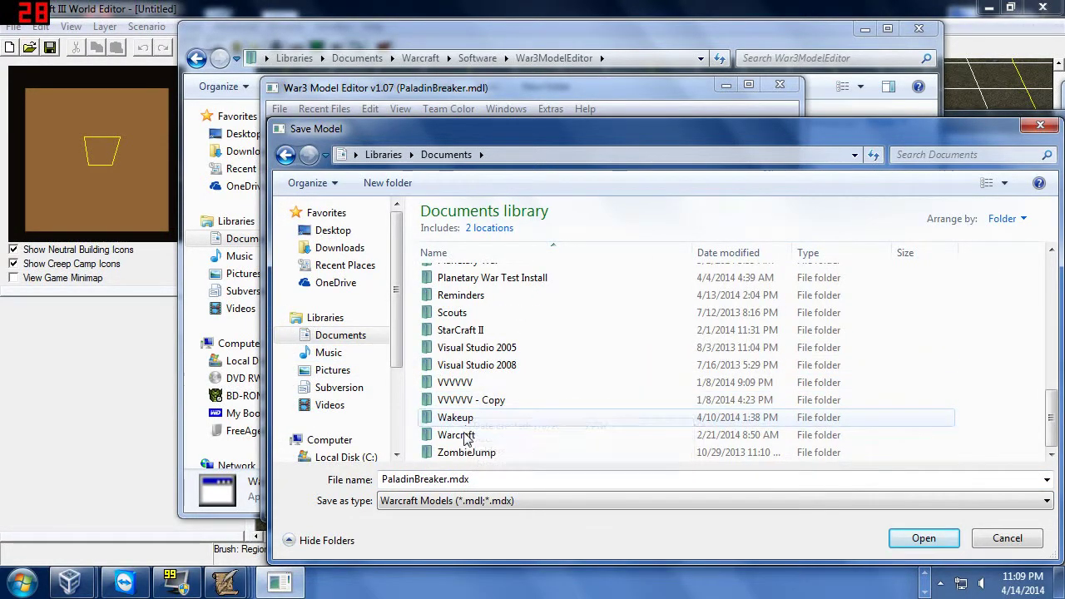
{"action": "double_click", "coordinate": [465, 436]}
{"action": "double_click", "coordinate": [466, 331]}
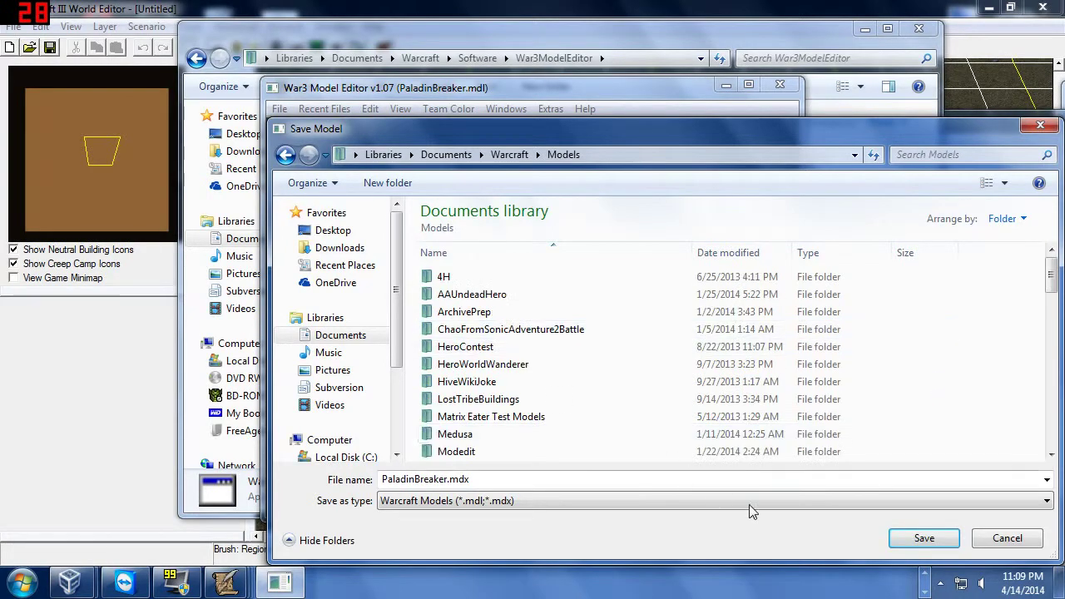
{"action": "left_click", "coordinate": [934, 540]}
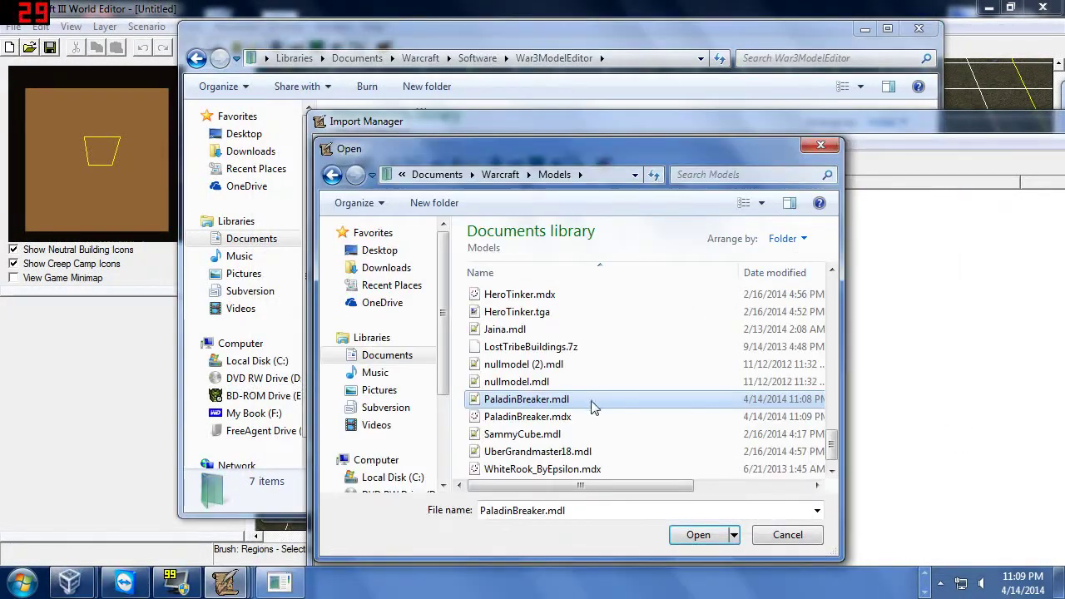
Step: Import PaladinBreaker.mdx into the map and save the imported files into it
{"action": "double_click", "coordinate": [587, 413]}
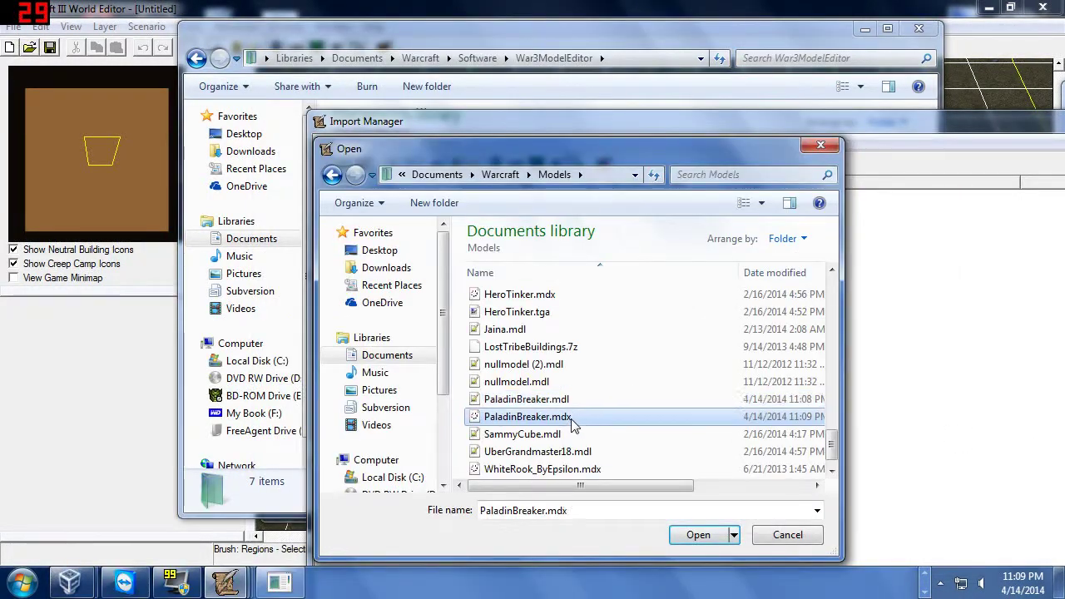
{"action": "left_click", "coordinate": [362, 164]}
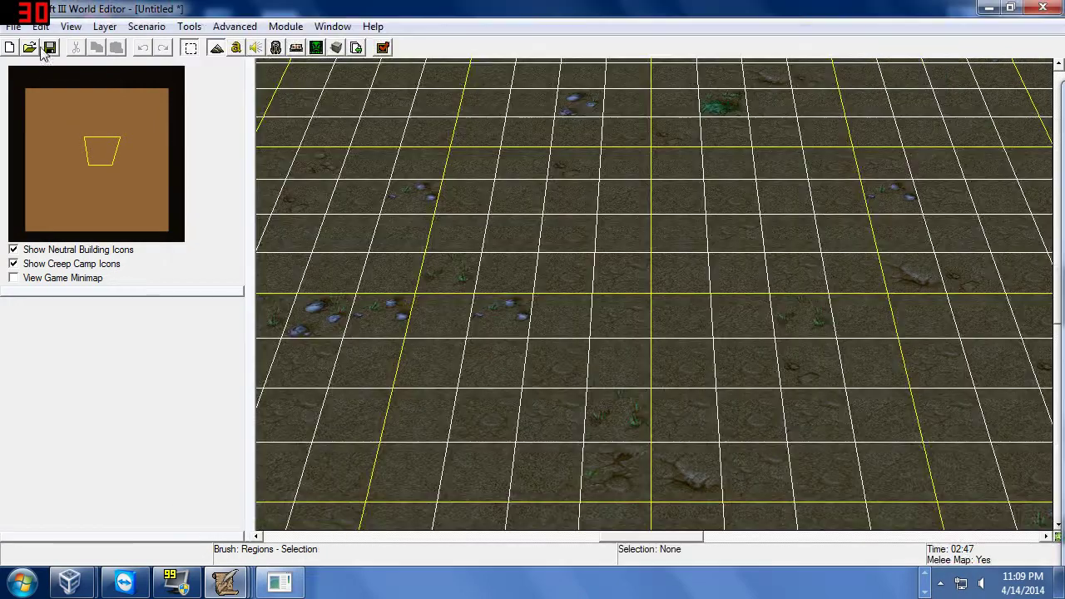
{"action": "left_click", "coordinate": [591, 347]}
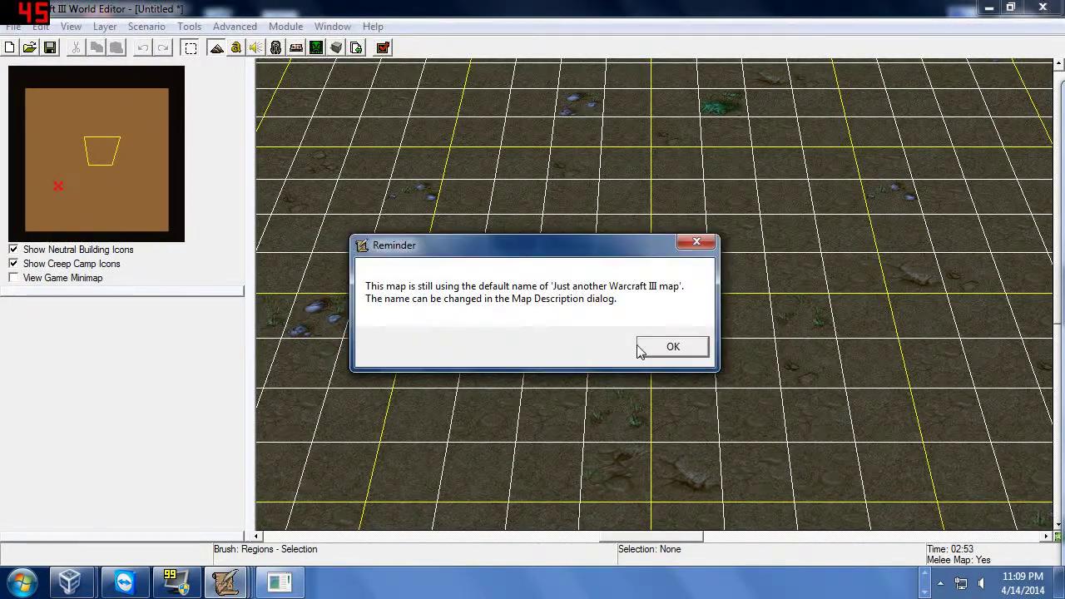
Step: Save the map as PaladinBreaker.w3m in the Maps\Afterwrath folder
{"action": "left_click", "coordinate": [645, 348]}
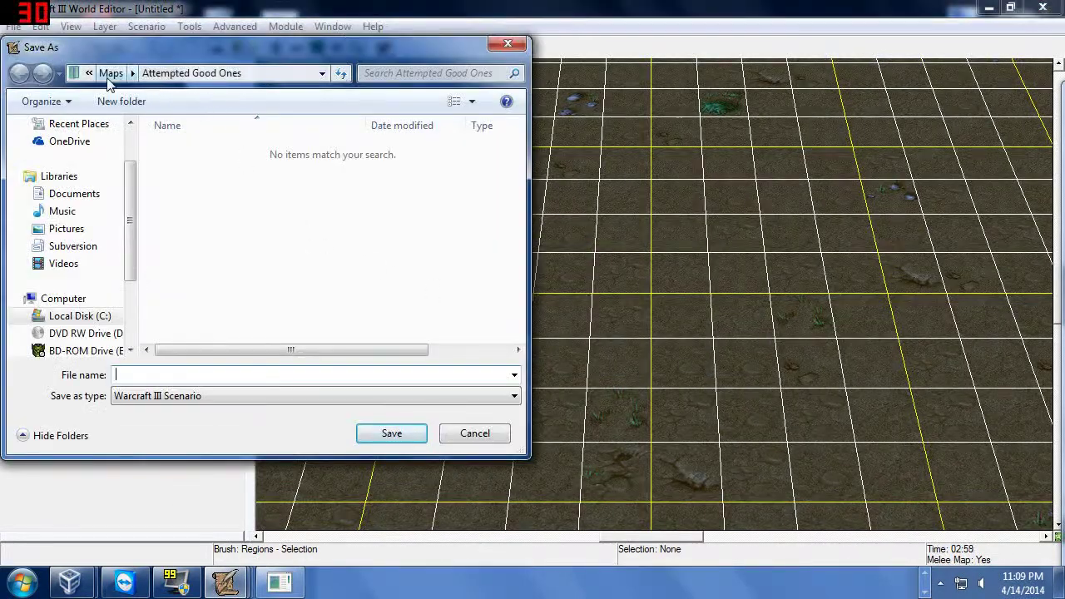
{"action": "left_click", "coordinate": [110, 72]}
{"action": "double_click", "coordinate": [250, 239]}
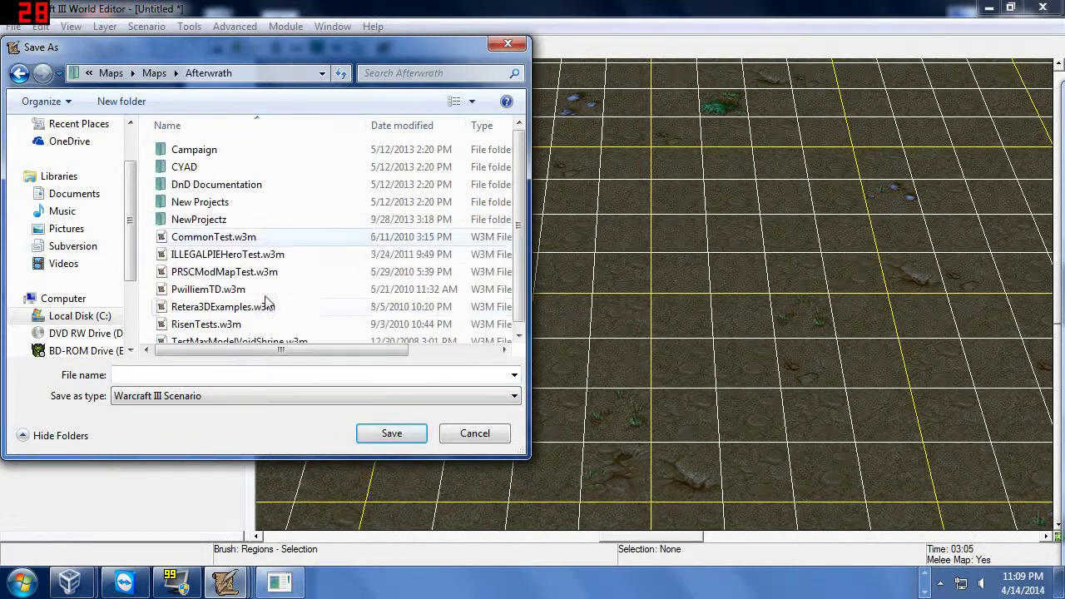
{"action": "type", "text": "PaladinBreaker"}
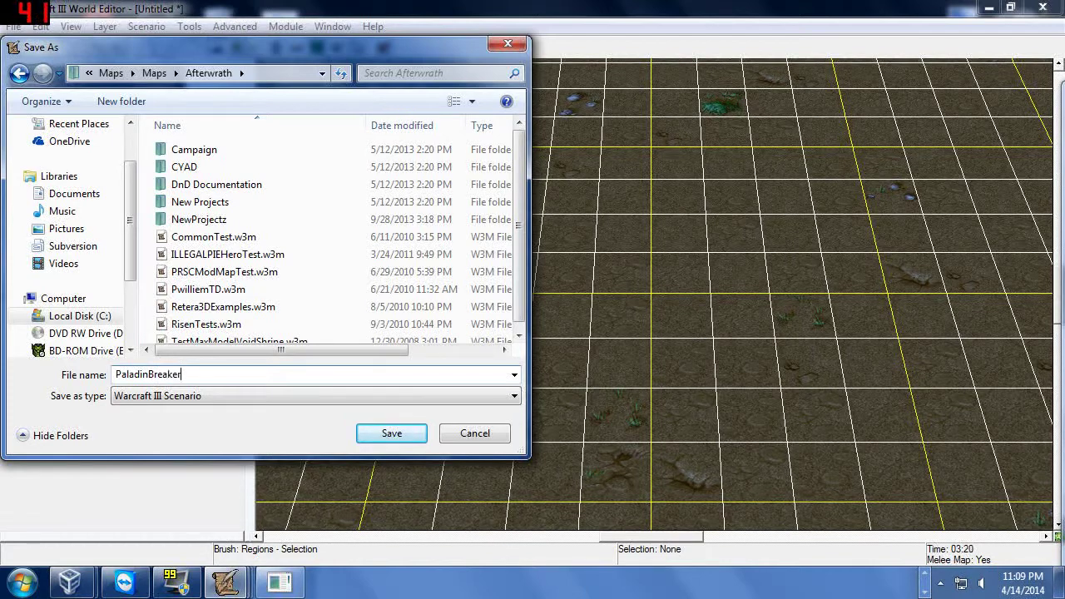
{"action": "key", "text": "Return"}
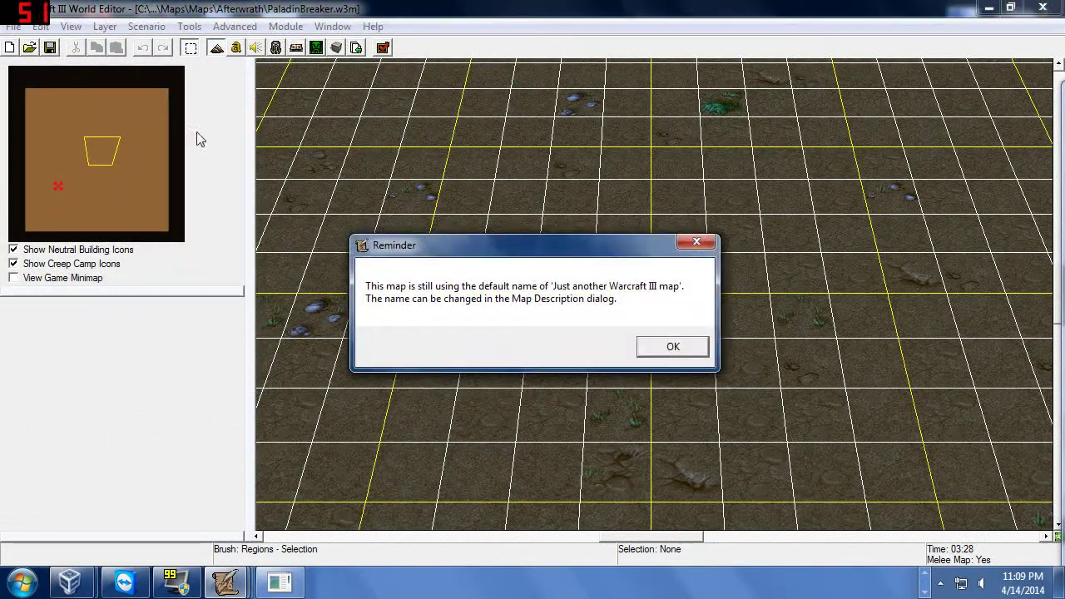
{"action": "key", "text": "Return"}
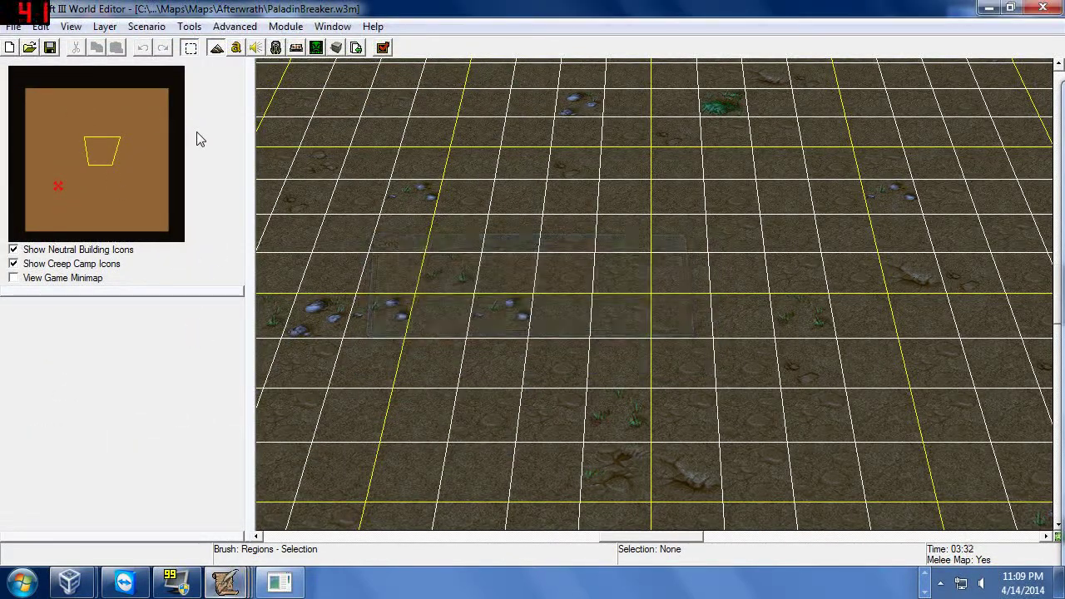
{"action": "left_click", "coordinate": [275, 50]}
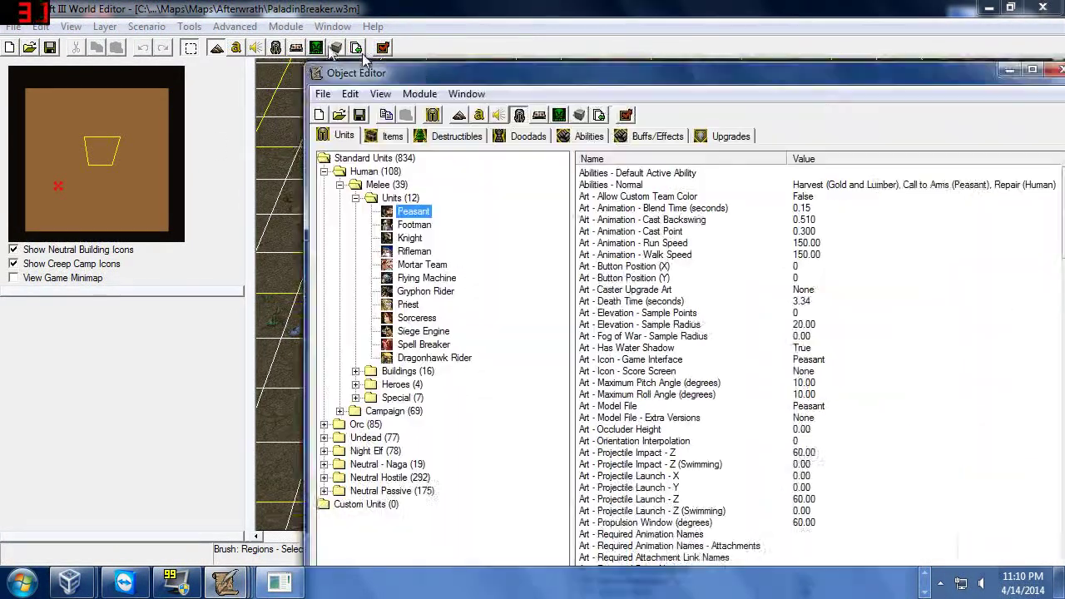
Step: Select the Spell Breaker unit in the Object Editor, backing out of an accidental Maximum Roll Angle edit
{"action": "left_click_drag", "start_coordinate": [429, 68], "coordinate": [359, 52]}
{"action": "left_click", "coordinate": [358, 330]}
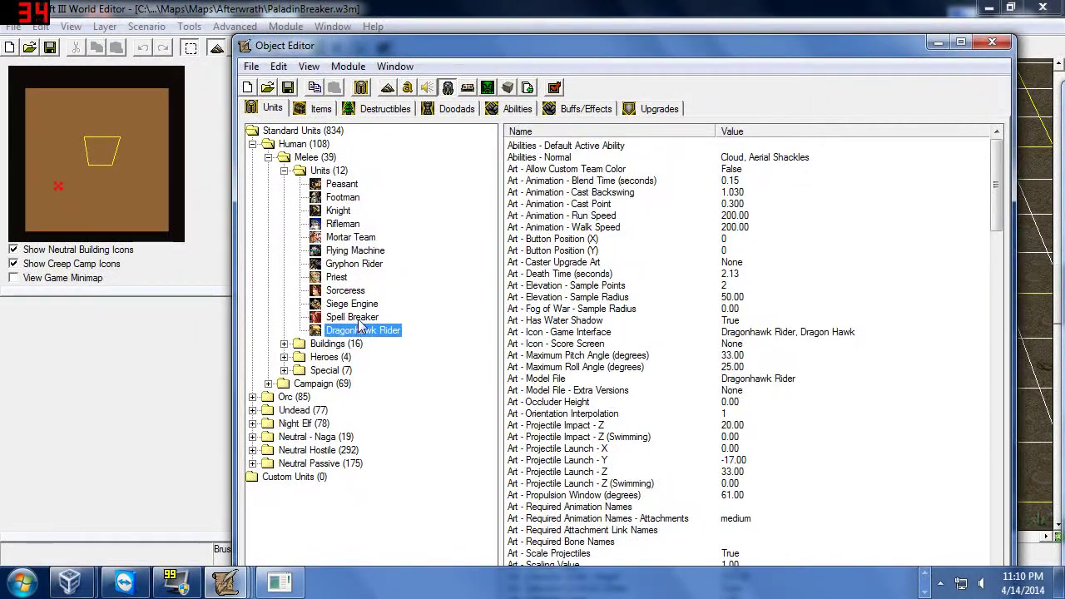
{"action": "left_click", "coordinate": [352, 317]}
{"action": "double_click", "coordinate": [733, 367]}
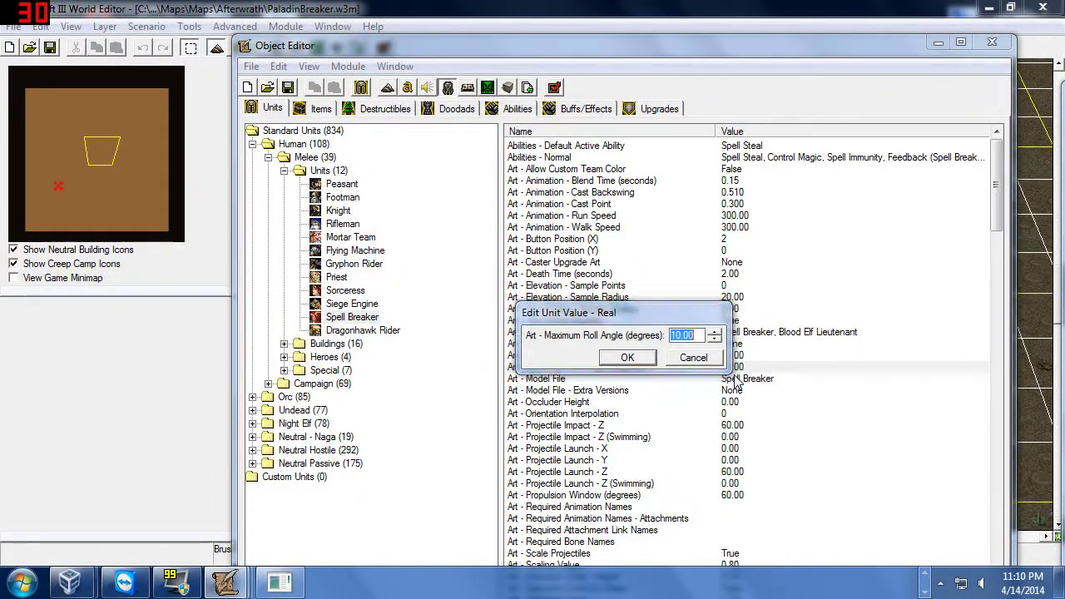
{"action": "key", "text": "Escape"}
{"action": "left_click", "coordinate": [732, 379]}
Step: Set the Spell Breaker's Art - Model File to the imported PaladinBreaker.mdx, previewed at 360
{"action": "double_click", "coordinate": [731, 382]}
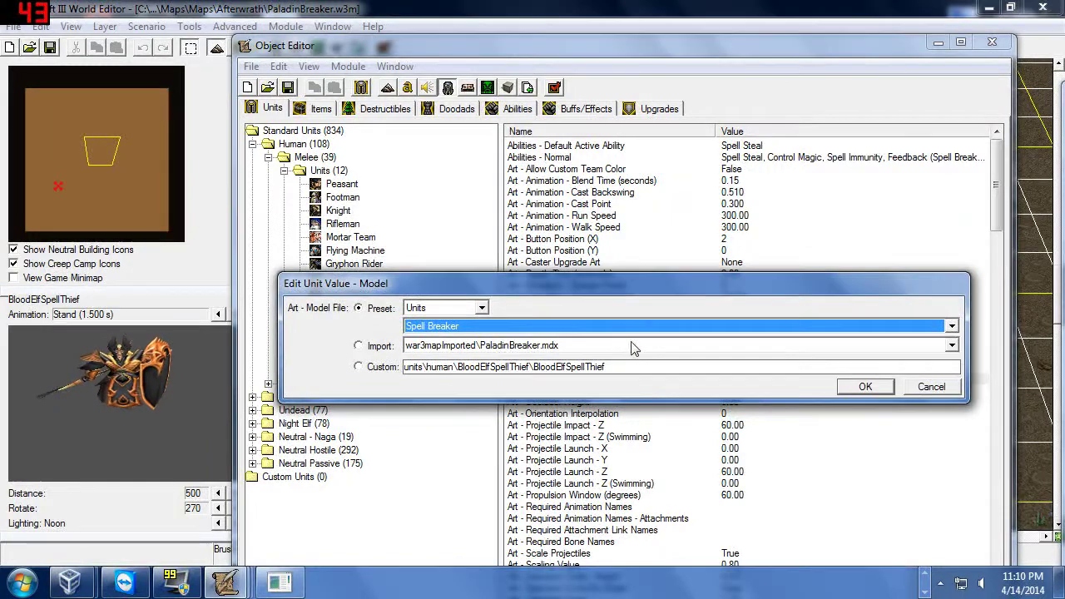
{"action": "left_click", "coordinate": [364, 344]}
{"action": "key", "text": "Return"}
{"action": "left_click", "coordinate": [188, 493]}
{"action": "left_click", "coordinate": [234, 507]}
{"action": "left_click", "coordinate": [234, 508]}
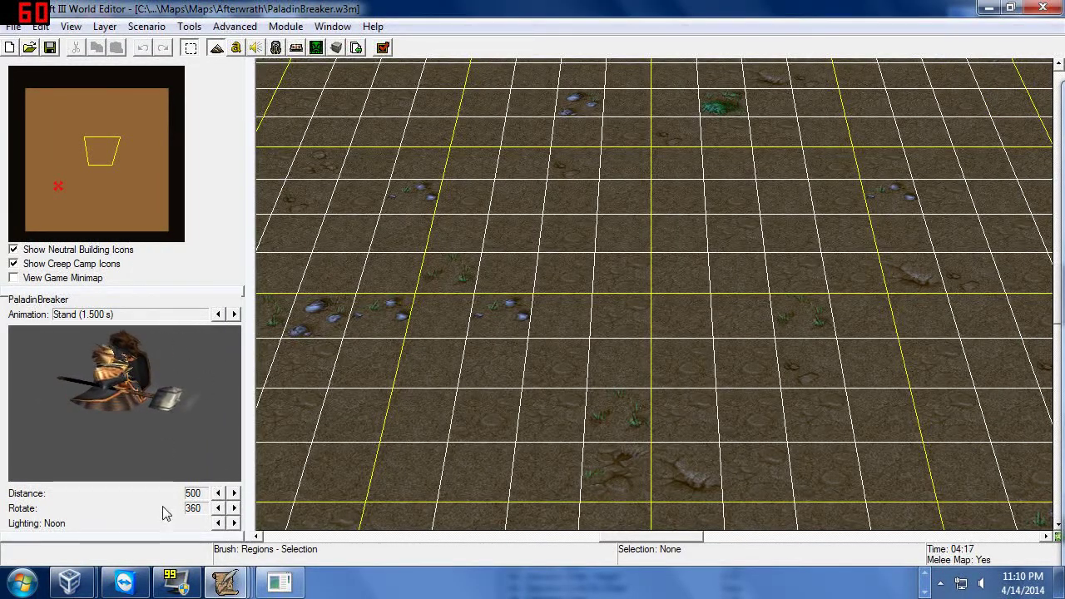
Step: Narrow the side panel, keep the imported model setting, and return to the map view
{"action": "left_click_drag", "start_coordinate": [248, 399], "coordinate": [162, 400]}
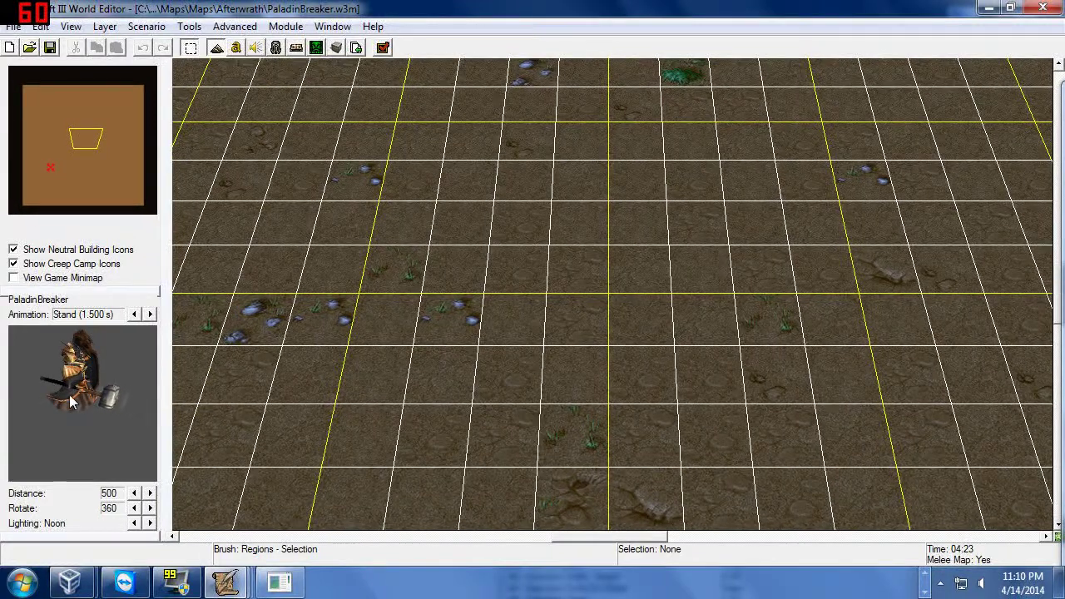
{"action": "left_click", "coordinate": [226, 582]}
{"action": "left_click", "coordinate": [596, 502]}
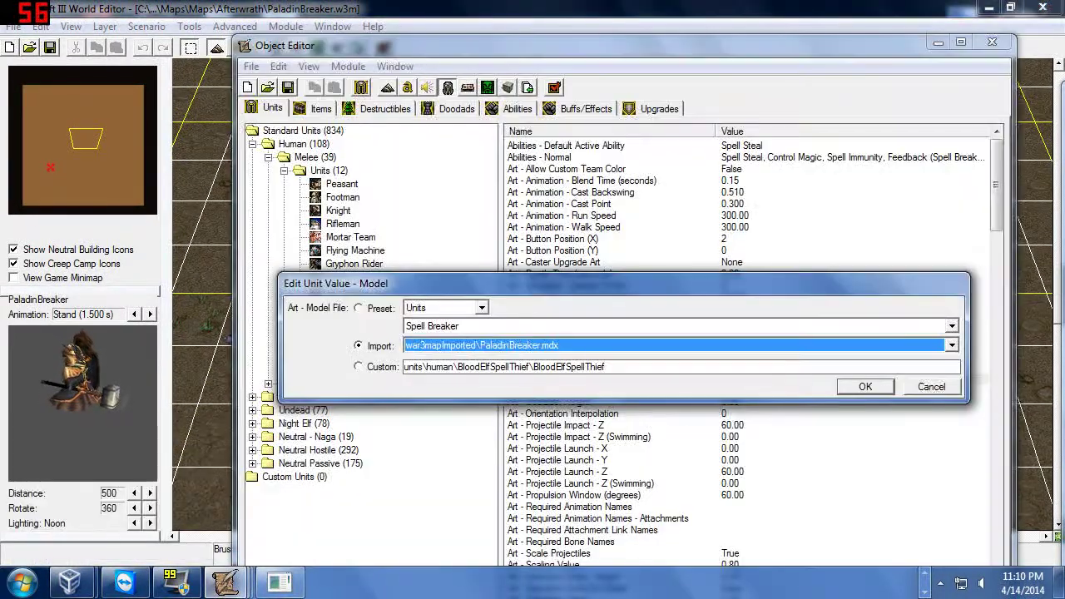
{"action": "left_click", "coordinate": [870, 386]}
{"action": "left_click", "coordinate": [138, 278]}
Step: Place six Spell Breakers on the terrain from the Units palette
{"action": "left_click", "coordinate": [328, 27]}
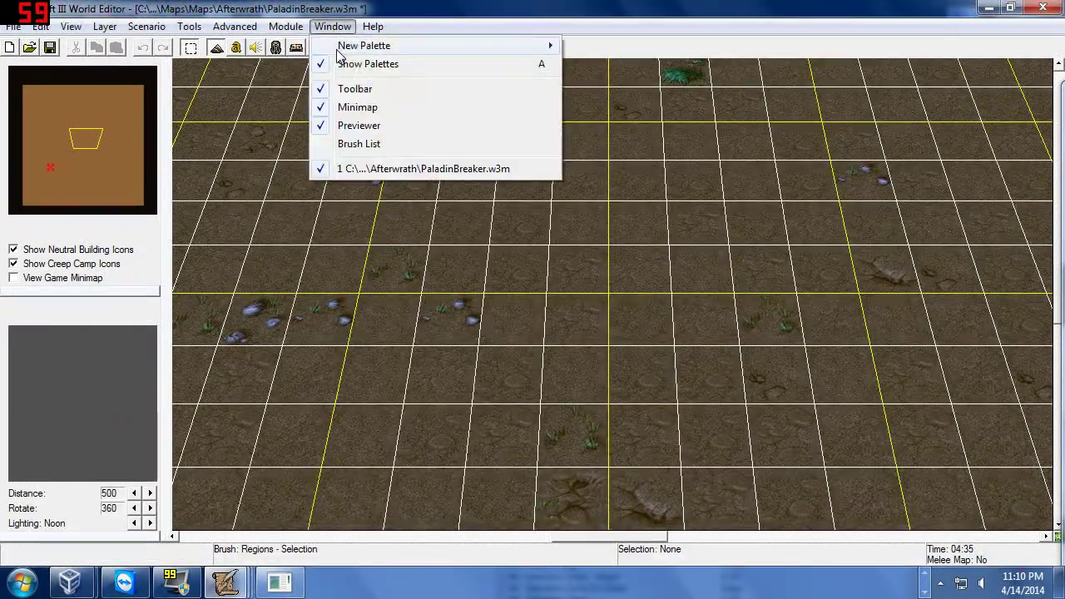
{"action": "mouse_move", "coordinate": [535, 61]}
{"action": "left_click", "coordinate": [592, 61]}
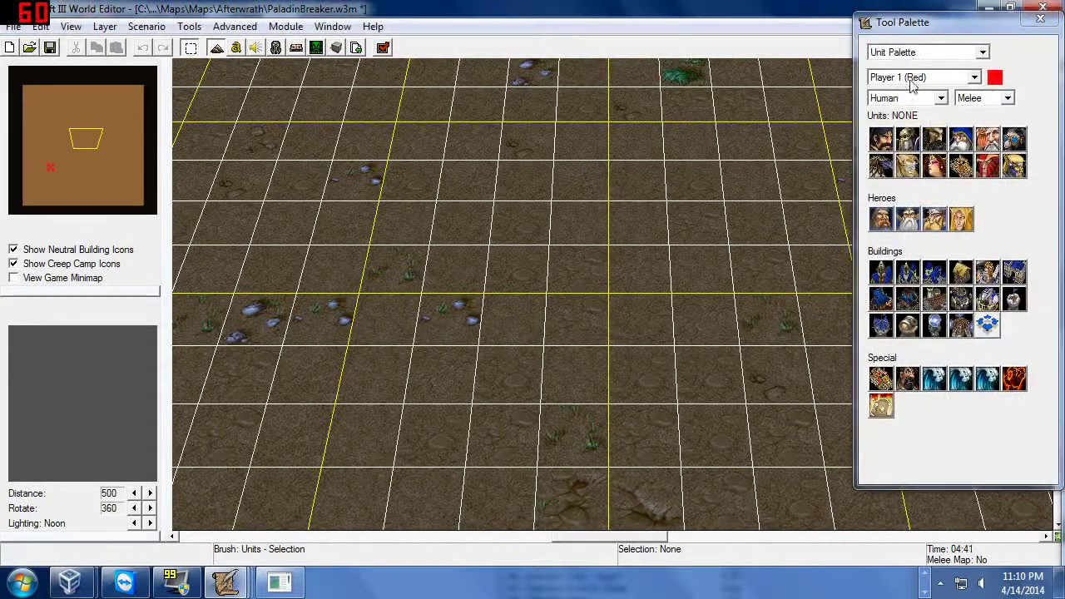
{"action": "left_click", "coordinate": [961, 140]}
{"action": "left_click", "coordinate": [601, 245]}
{"action": "left_click", "coordinate": [695, 223]}
{"action": "left_click", "coordinate": [531, 165]}
{"action": "left_click", "coordinate": [401, 226]}
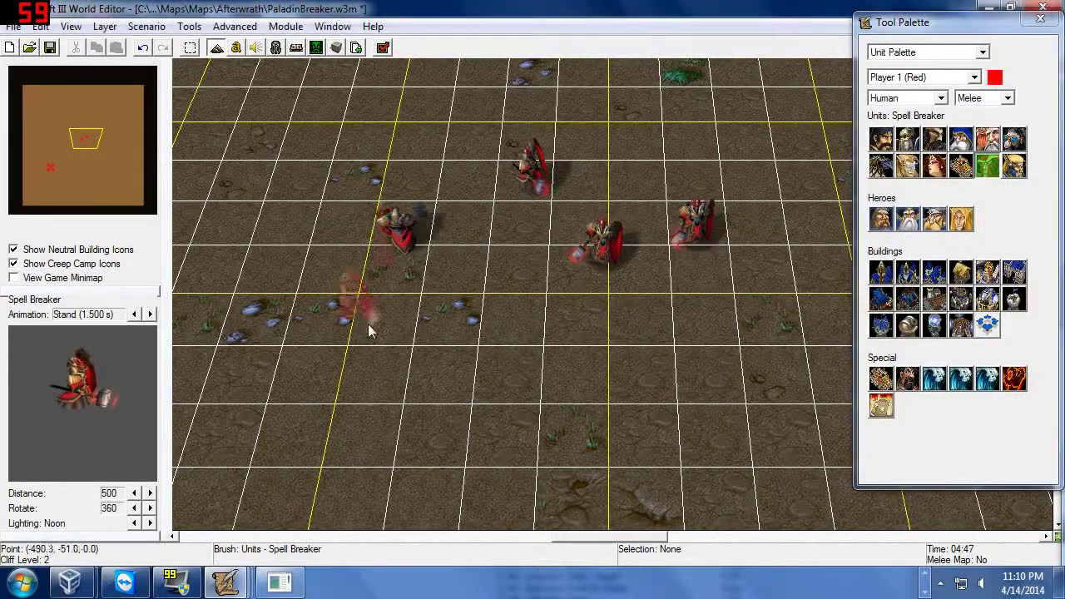
{"action": "left_click", "coordinate": [356, 306]}
{"action": "left_click", "coordinate": [504, 351]}
Step: Hide the terrain grid with G and pan the map to centre the Spell Breakers
{"action": "scroll", "coordinate": [526, 344], "scroll_direction": "up", "scroll_amount": 3}
{"action": "left_click", "coordinate": [402, 400]}
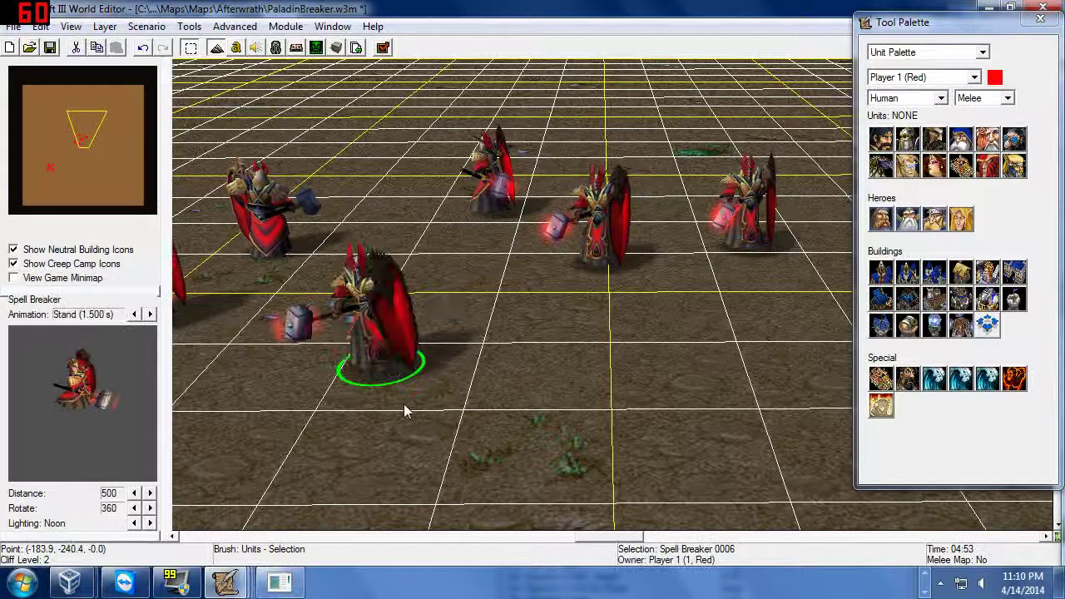
{"action": "key", "text": "g"}
{"action": "scroll", "coordinate": [499, 366], "scroll_direction": "down", "scroll_amount": 3}
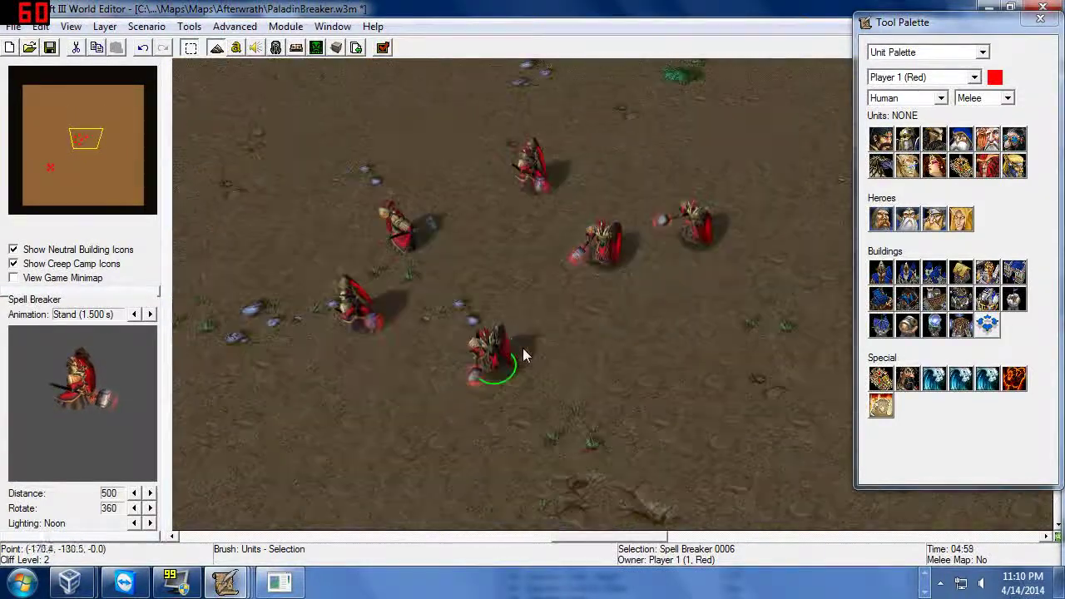
{"action": "left_click", "coordinate": [554, 315]}
{"action": "right_click_drag", "start_coordinate": [409, 296], "coordinate": [443, 279]}
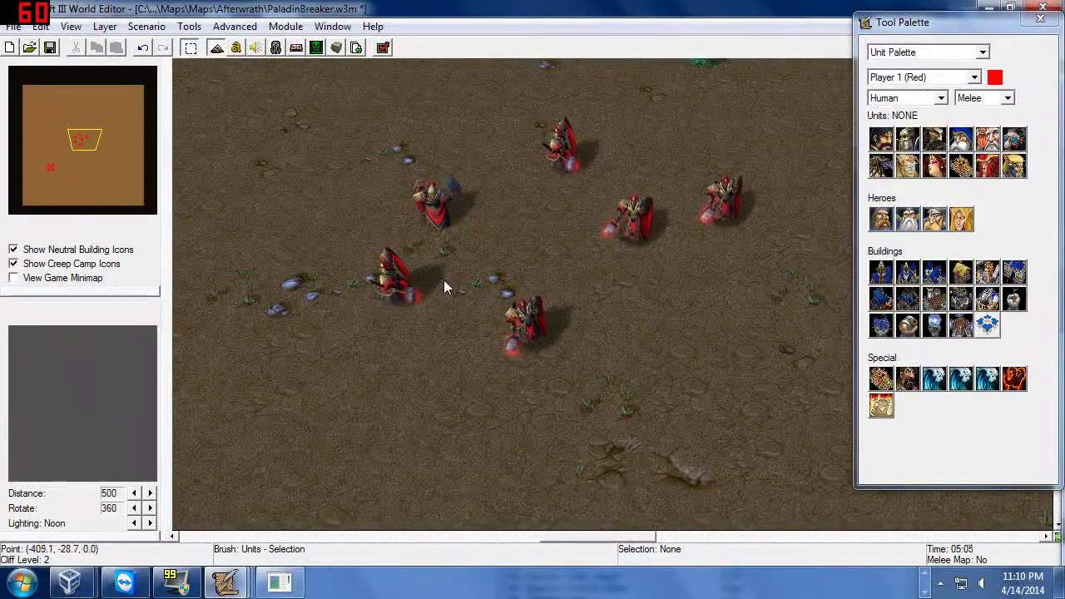
{"action": "left_click", "coordinate": [391, 274]}
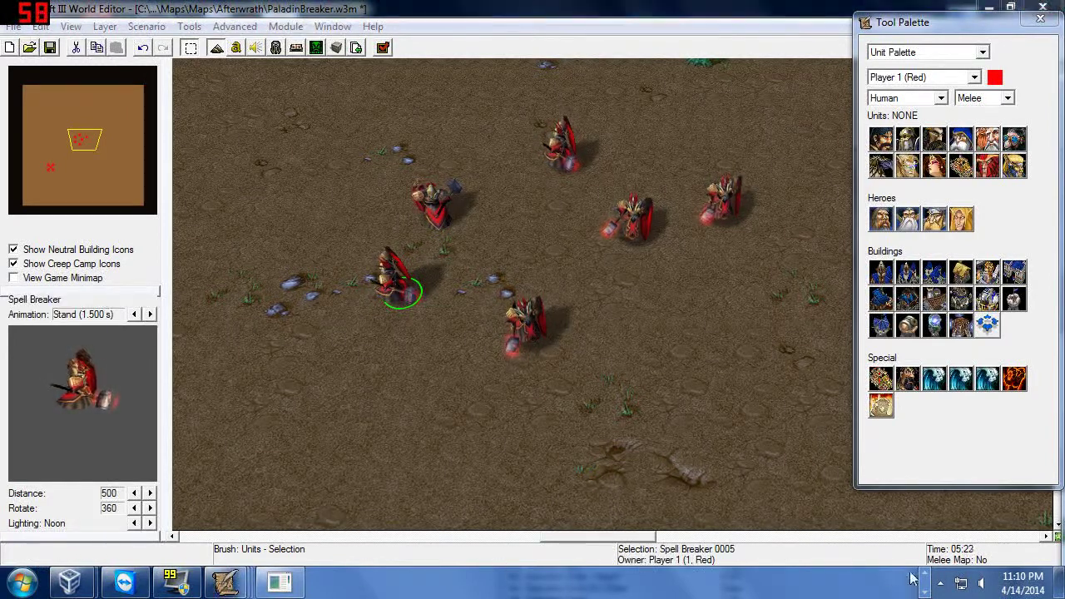
Step: Run Disarm.exe from the Disarm folder and dismiss its data-files error and directory prompt
{"action": "right_click", "coordinate": [66, 582]}
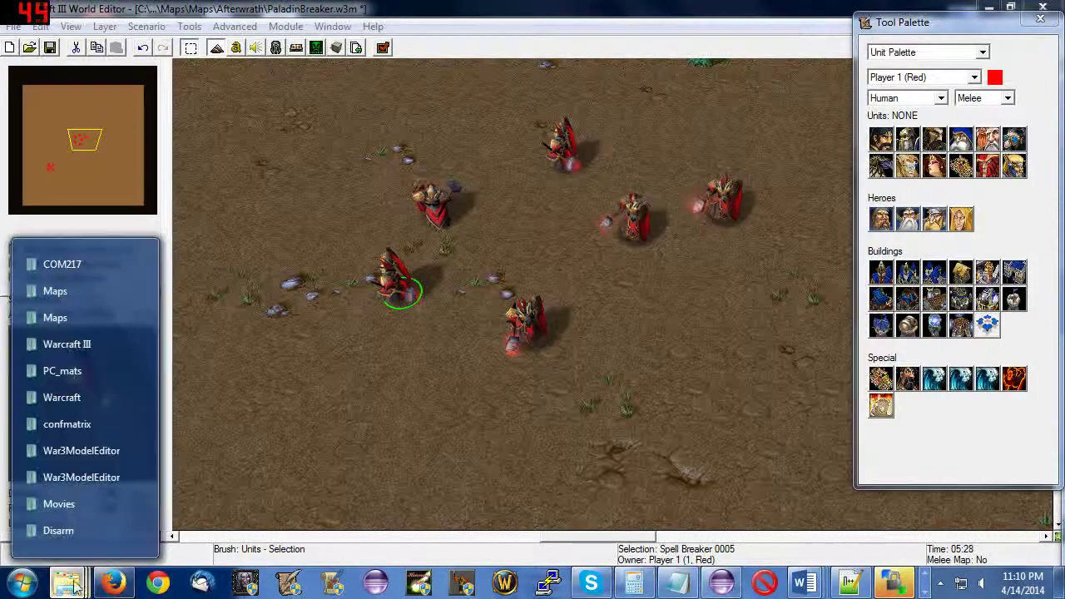
{"action": "left_click", "coordinate": [83, 530]}
{"action": "double_click", "coordinate": [441, 213]}
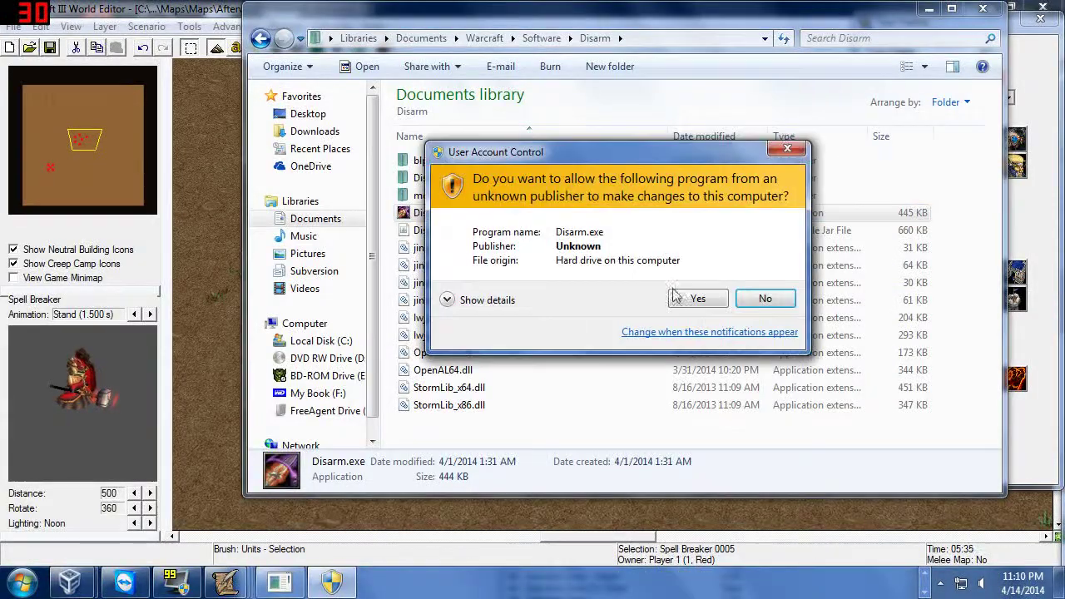
{"action": "left_click", "coordinate": [695, 297]}
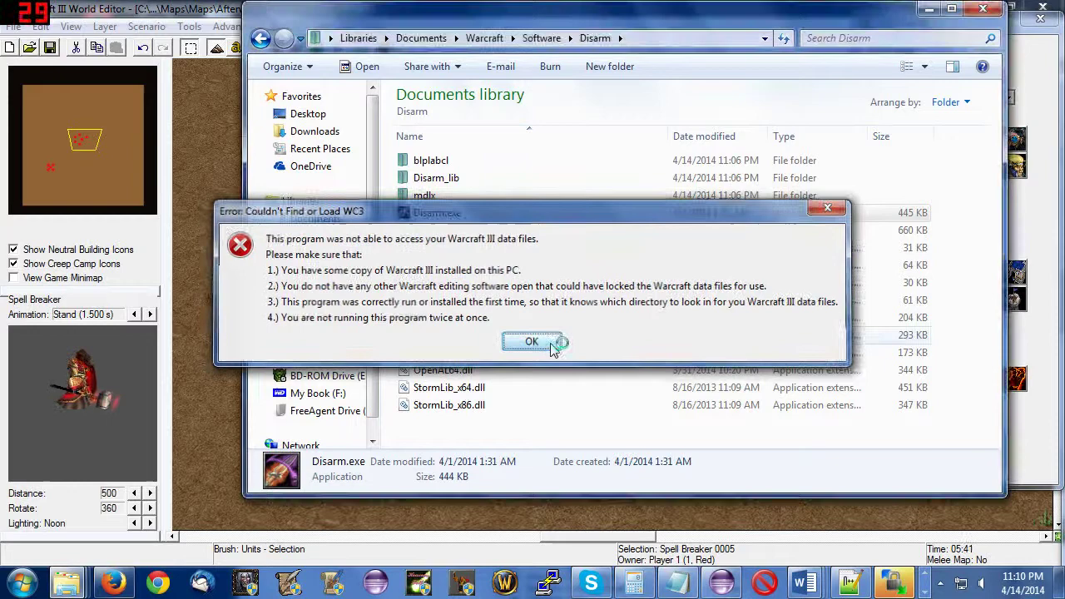
{"action": "left_click", "coordinate": [533, 342]}
{"action": "left_click", "coordinate": [563, 350]}
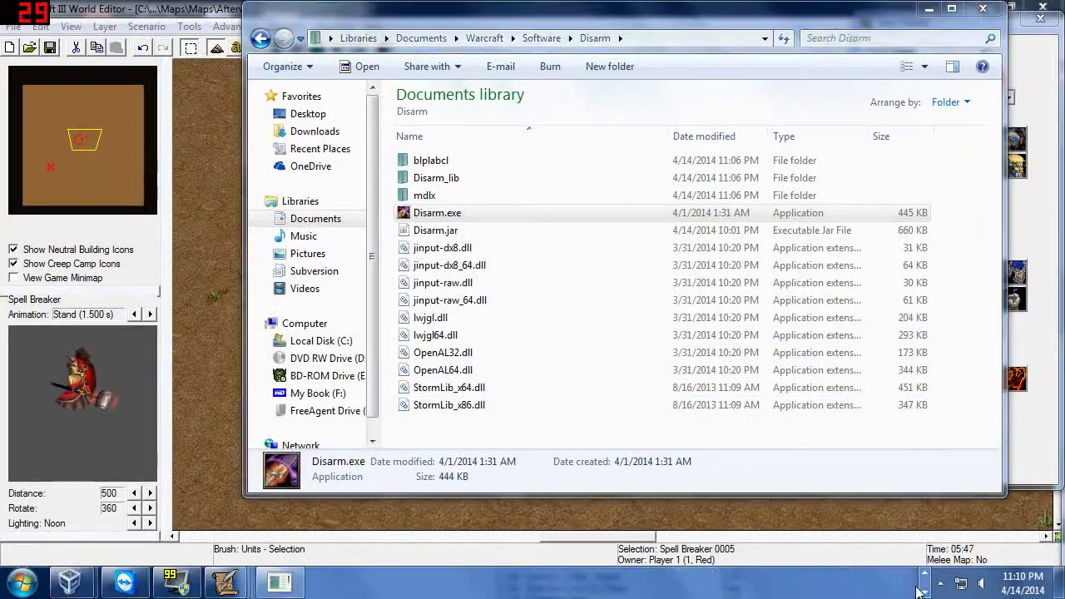
Step: Close War3 Model Editor, relaunch Disarm, and cancel locating the Warcraft III directory
{"action": "mouse_move", "coordinate": [262, 582]}
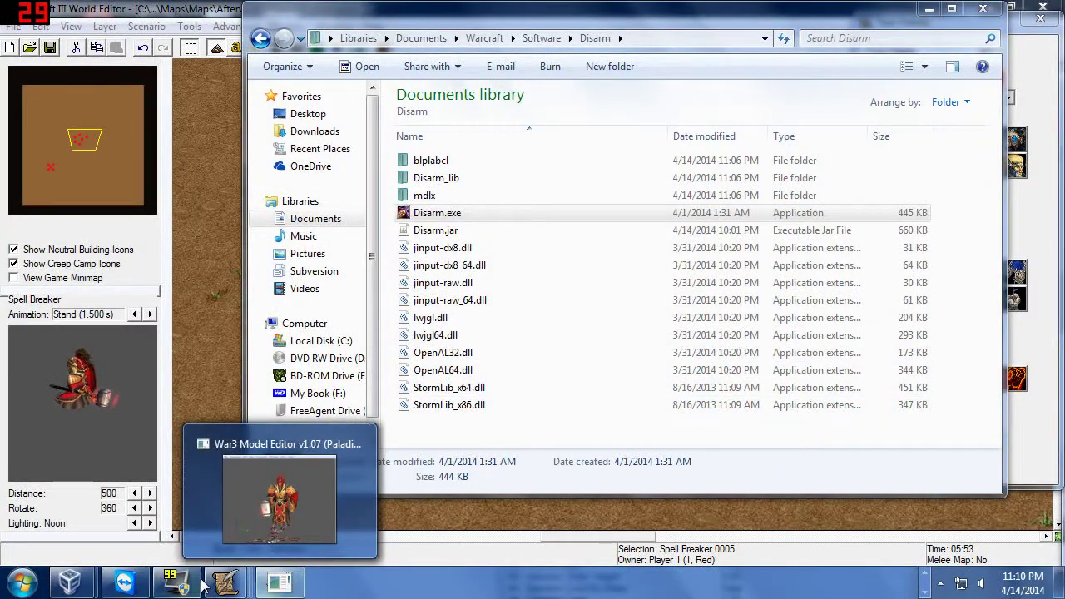
{"action": "left_click", "coordinate": [179, 503]}
{"action": "left_click", "coordinate": [780, 85]}
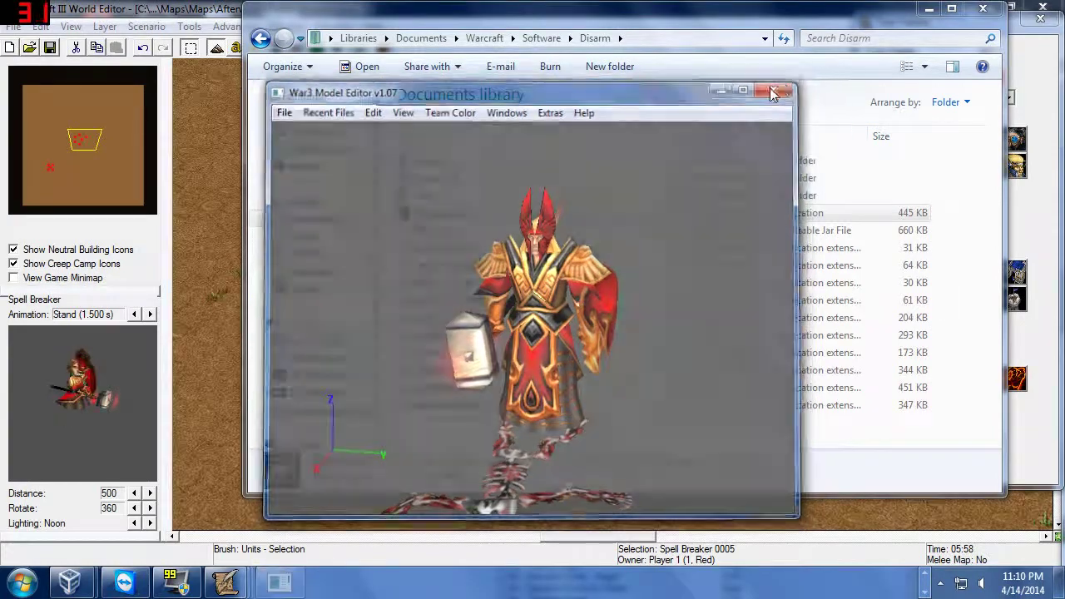
{"action": "double_click", "coordinate": [511, 214]}
{"action": "left_click", "coordinate": [696, 299]}
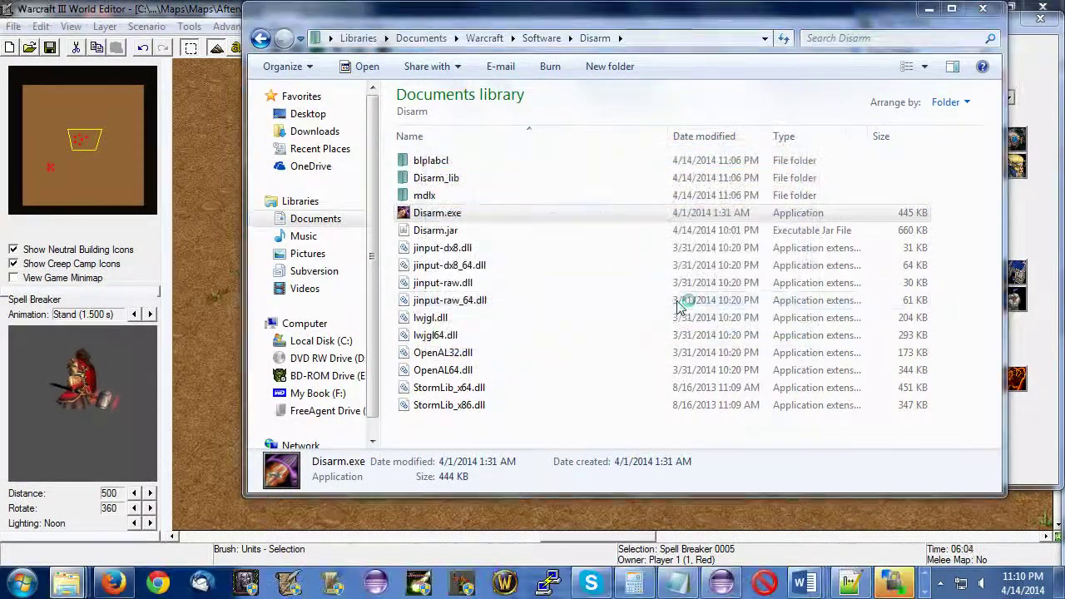
{"action": "left_click", "coordinate": [541, 337]}
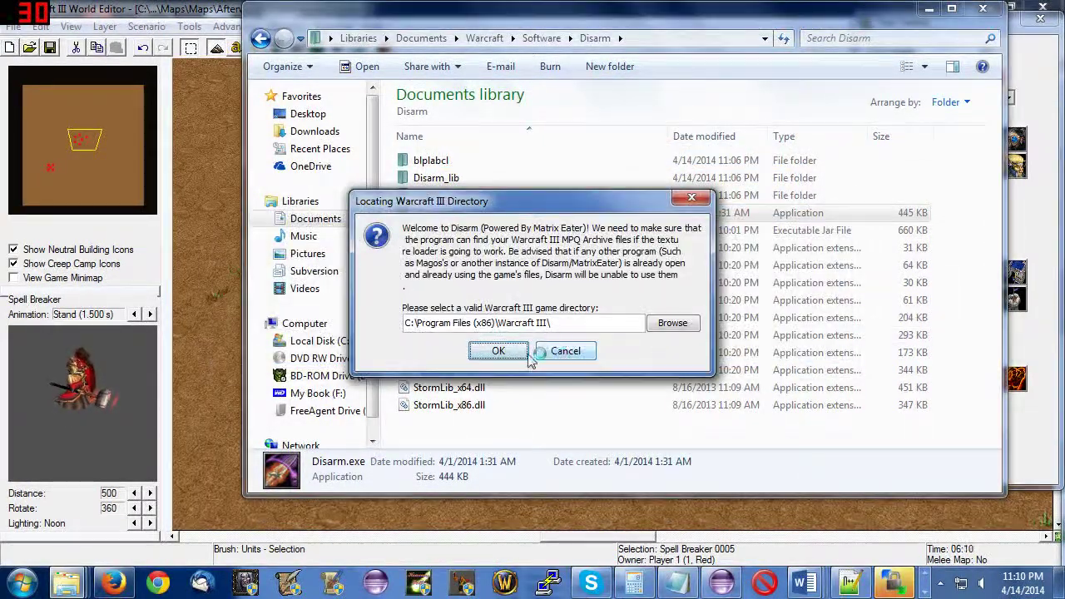
{"action": "left_click", "coordinate": [557, 351]}
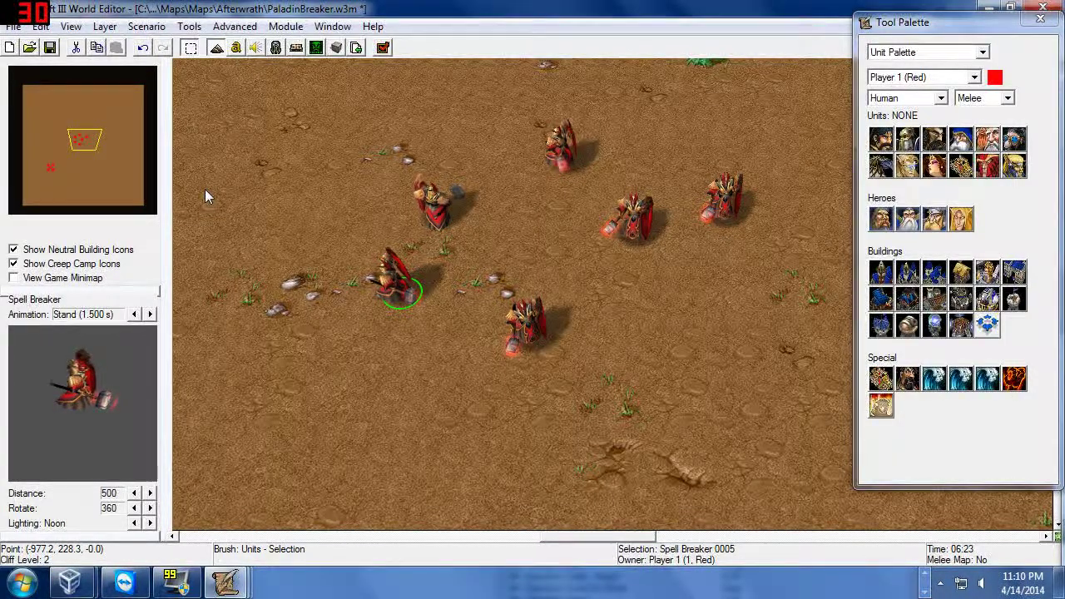
Step: Save the map as PaladinBreaker.w3x, accepting the name reminder, expansion-format and non-melee warnings
{"action": "left_click", "coordinate": [50, 48]}
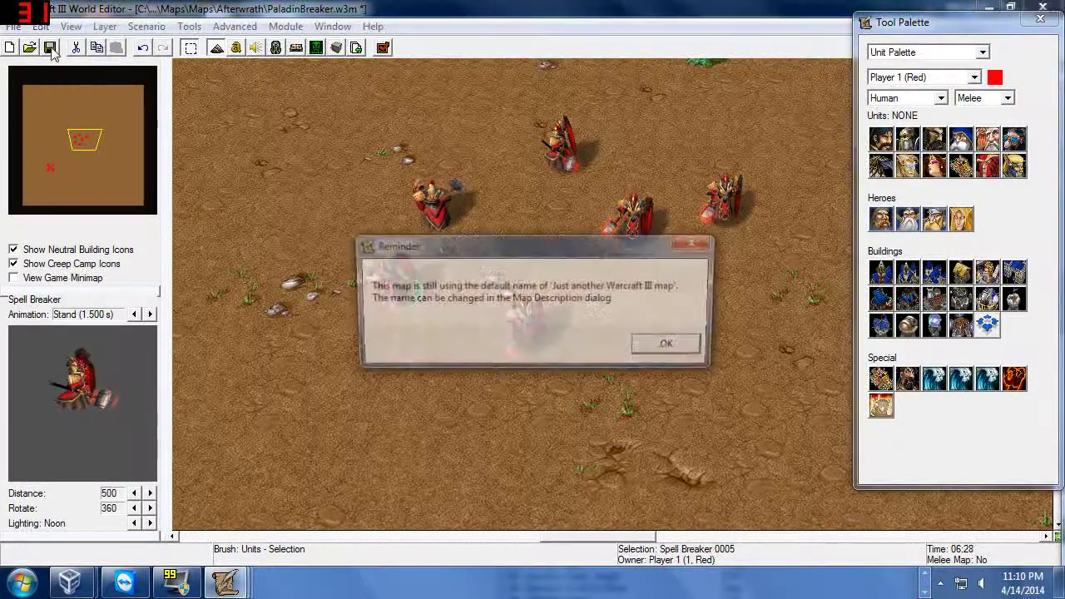
{"action": "left_click", "coordinate": [661, 353]}
{"action": "left_click", "coordinate": [533, 353]}
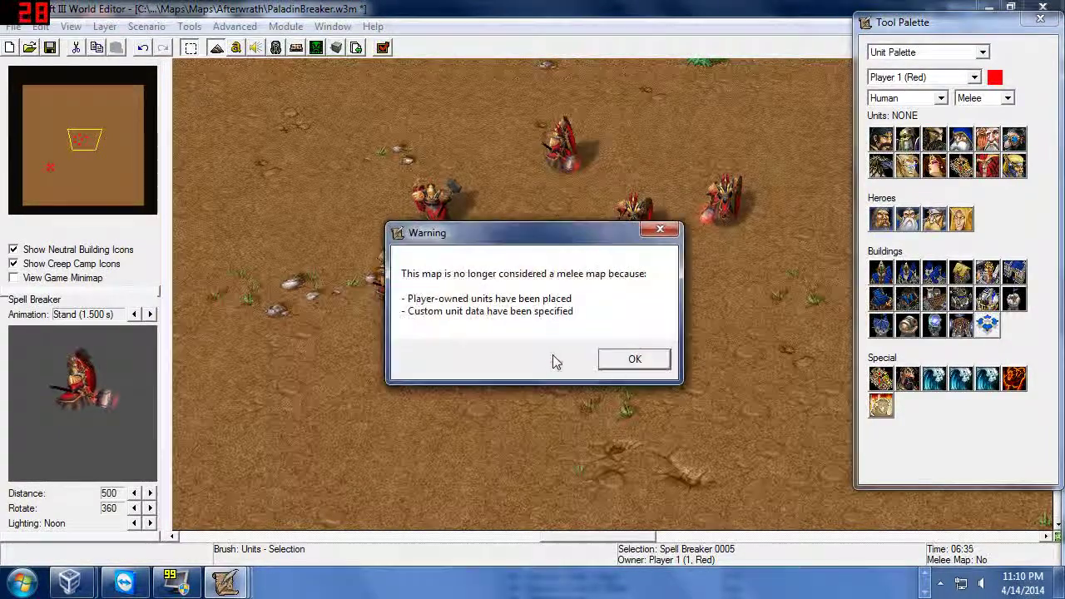
{"action": "left_click", "coordinate": [630, 356]}
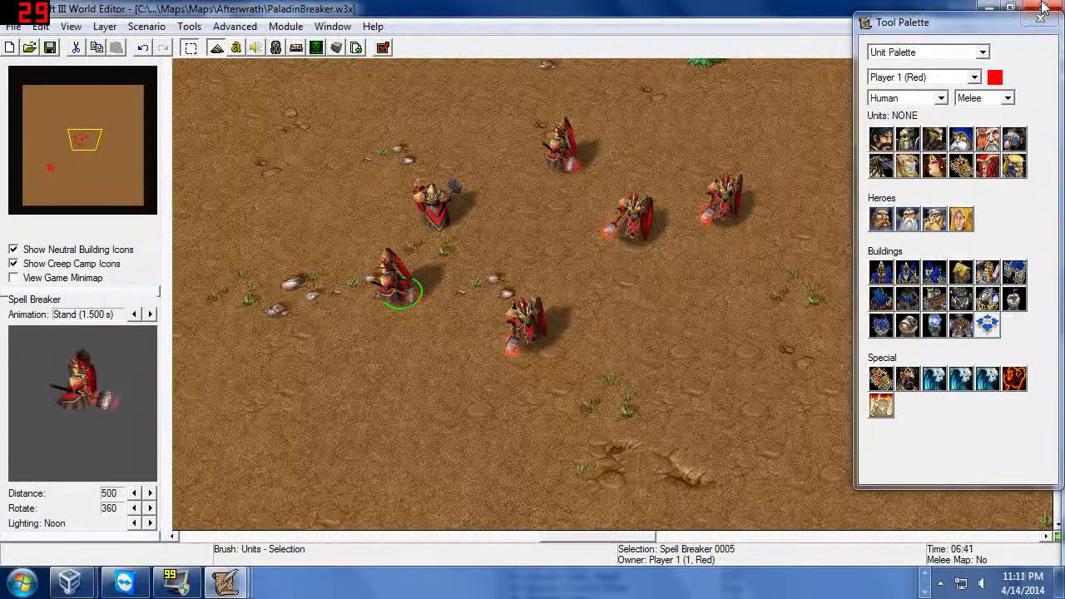